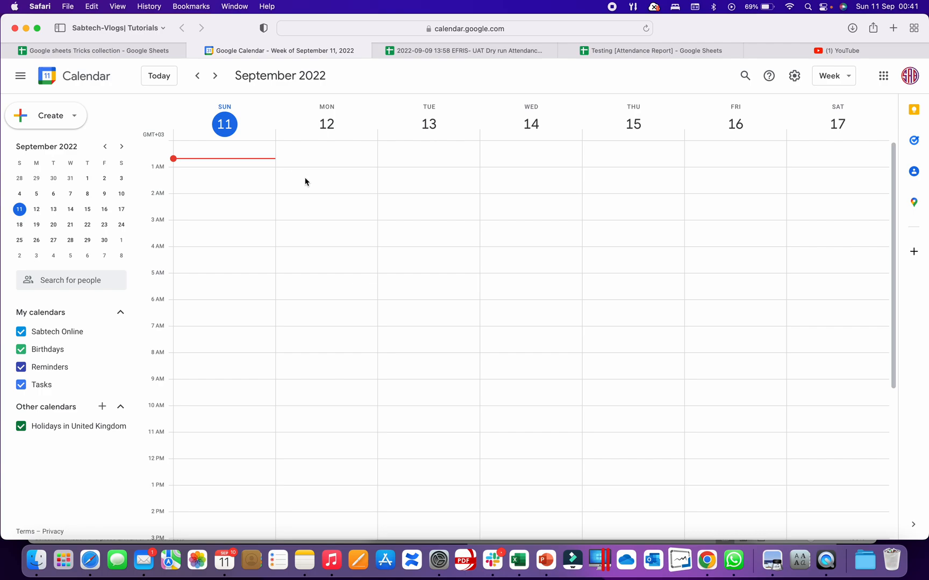
Start a new event titled Testing on Sunday, September 11, from 1:00am to 2:00am.
click(215, 171)
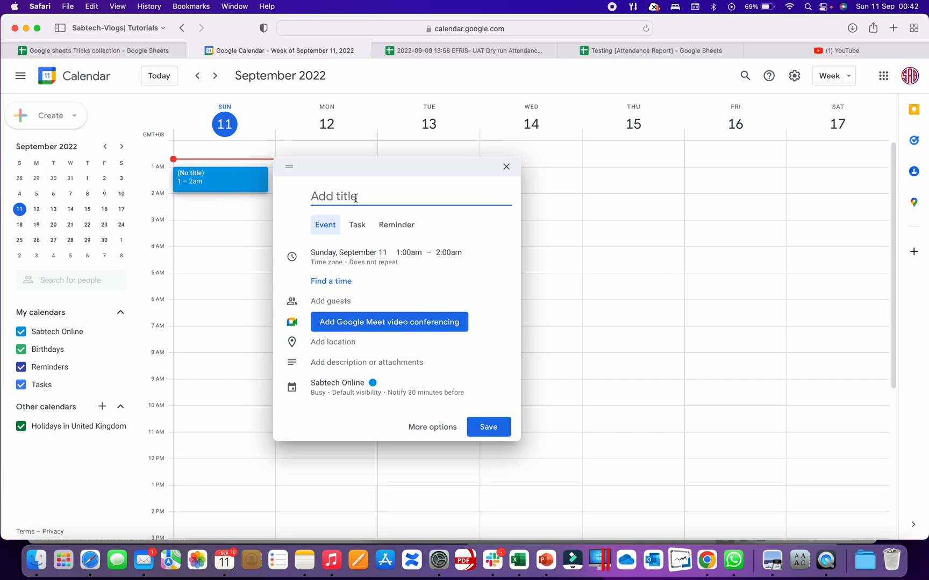
text(Testing)
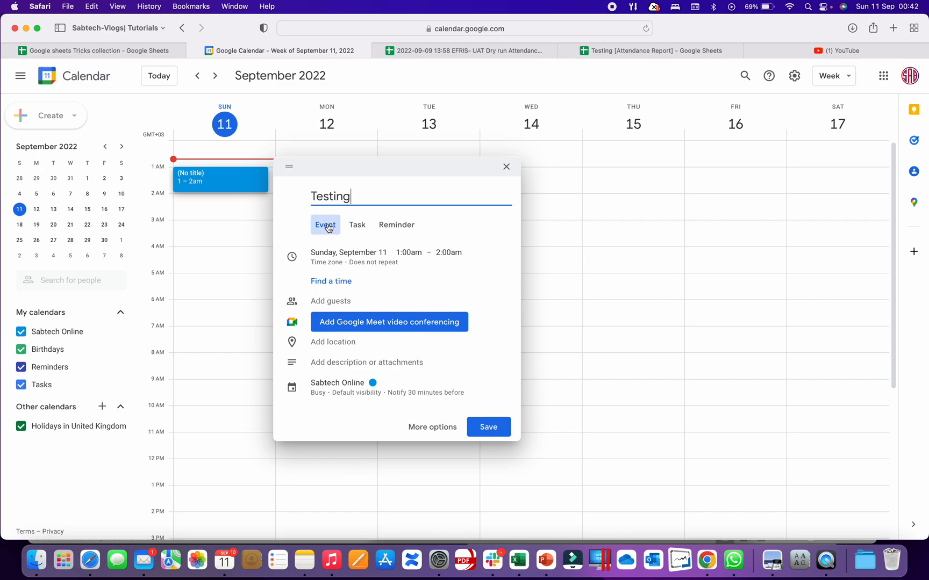
Look at the Task and Reminder forms for the Testing entry, including the task description, and return to the Event form.
click(357, 226)
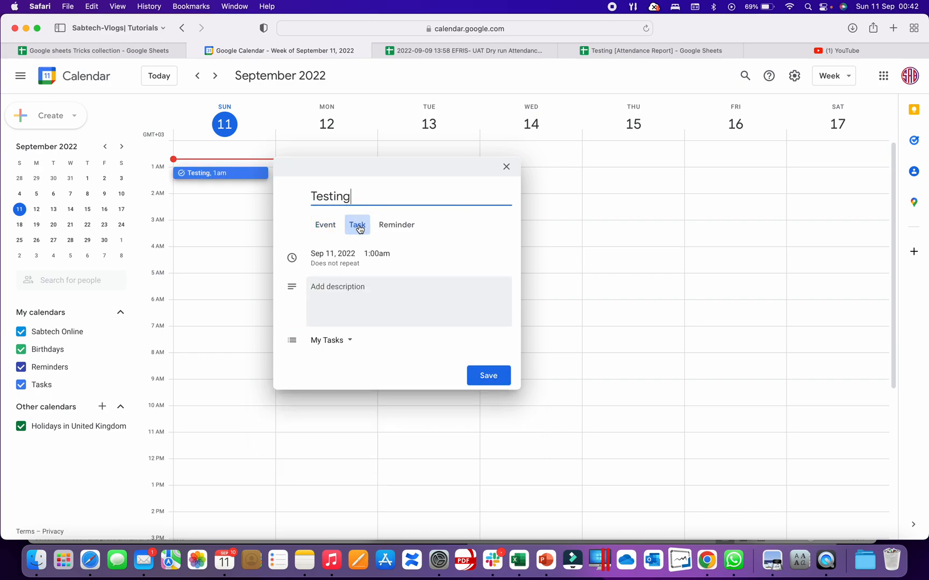
click(392, 226)
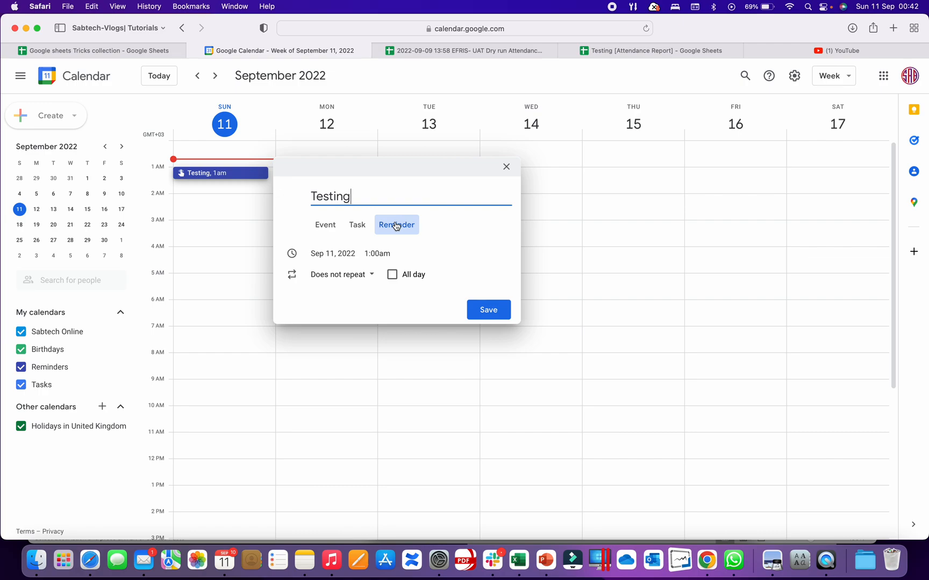
click(358, 229)
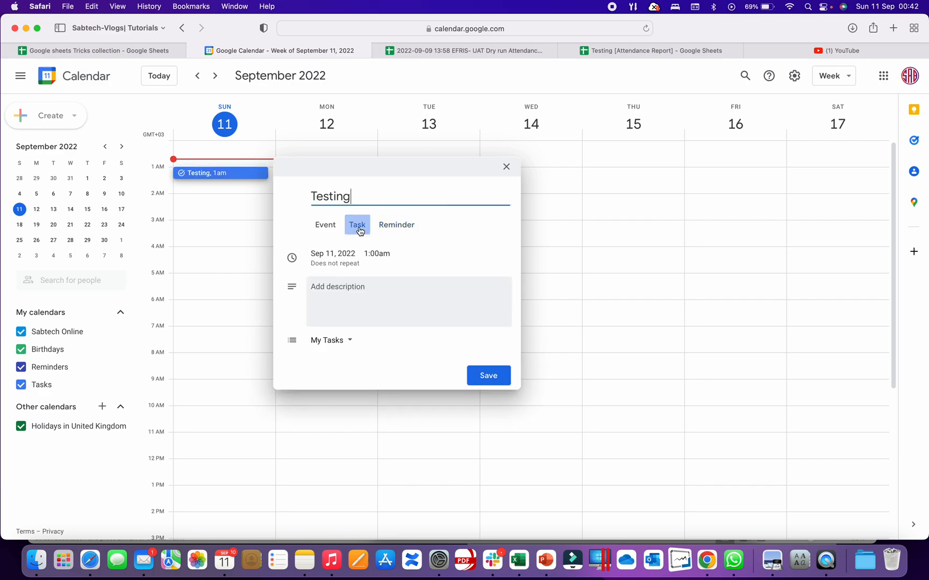
click(342, 282)
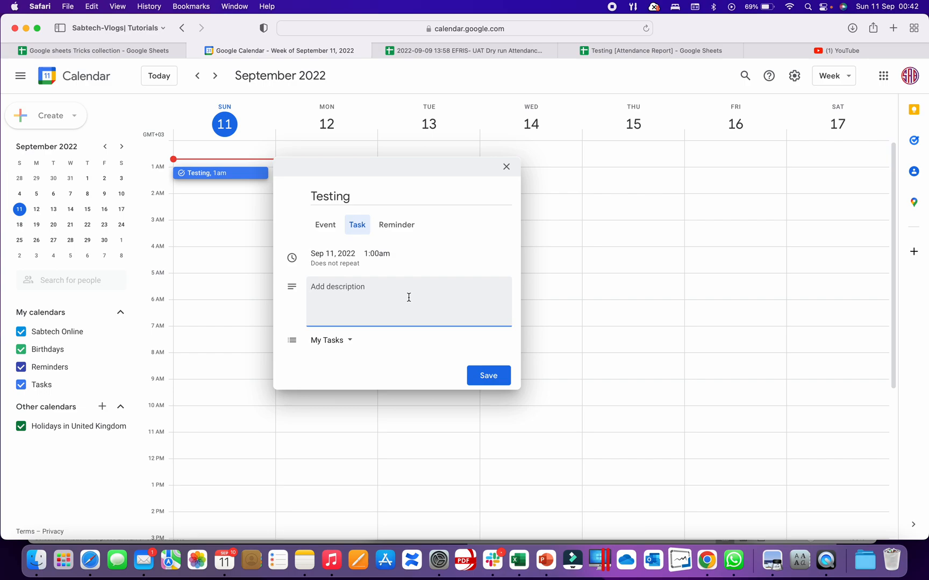
click(324, 226)
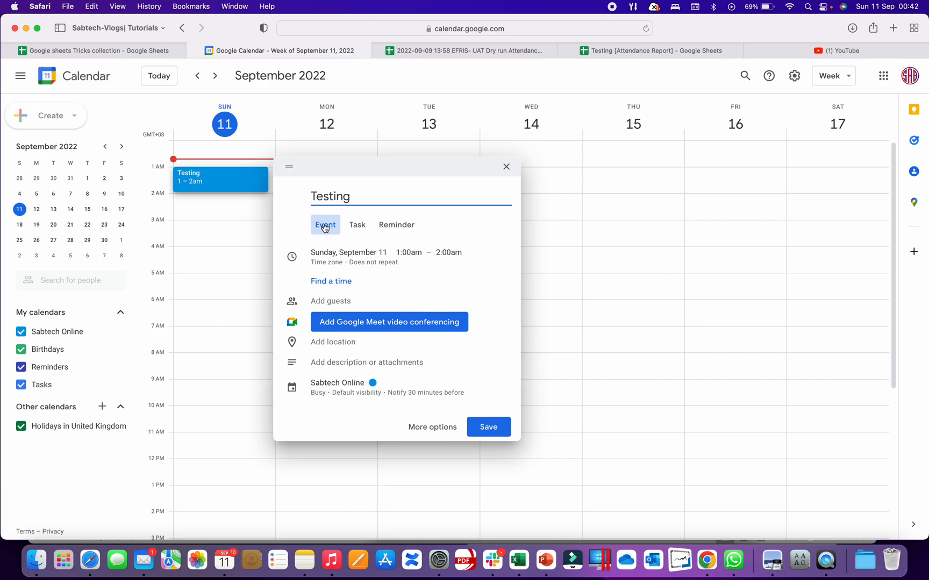
Add a guest to the Testing event from the suggested contacts and dismiss the Google Meet notice.
click(330, 304)
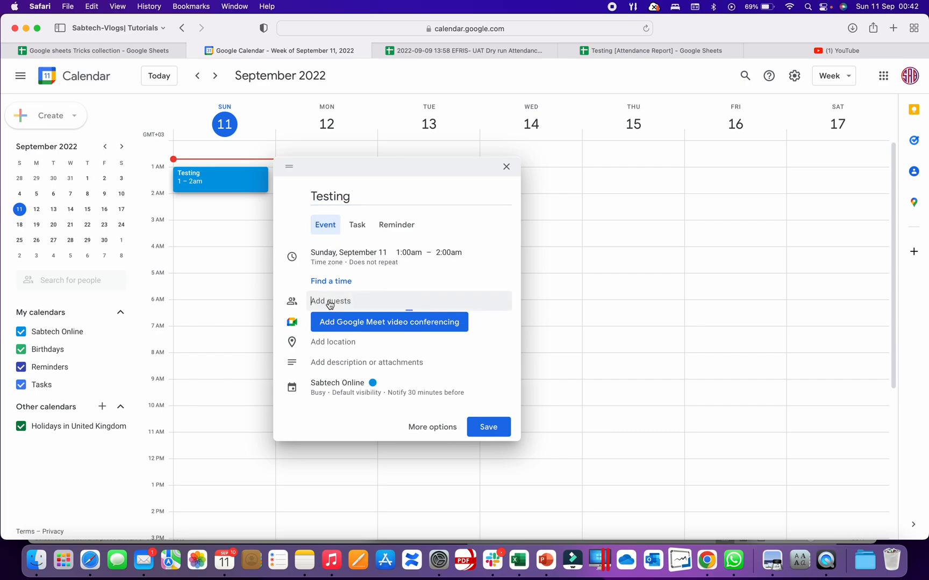
text(sabit)
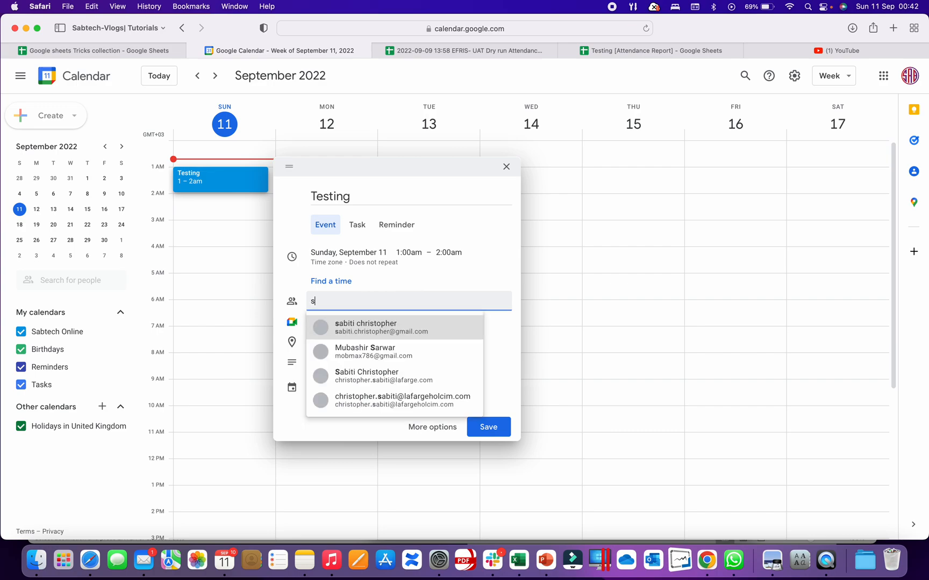
click(398, 333)
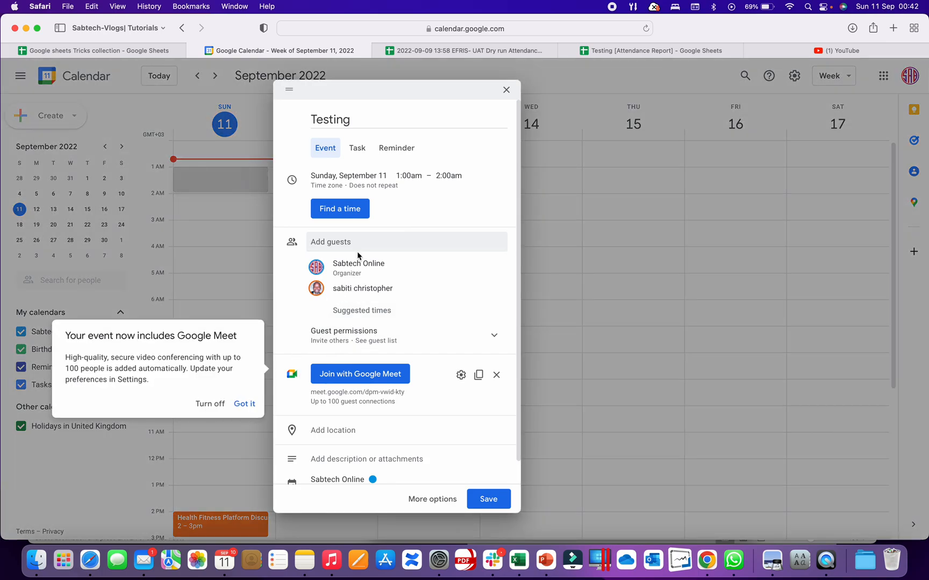
click(333, 243)
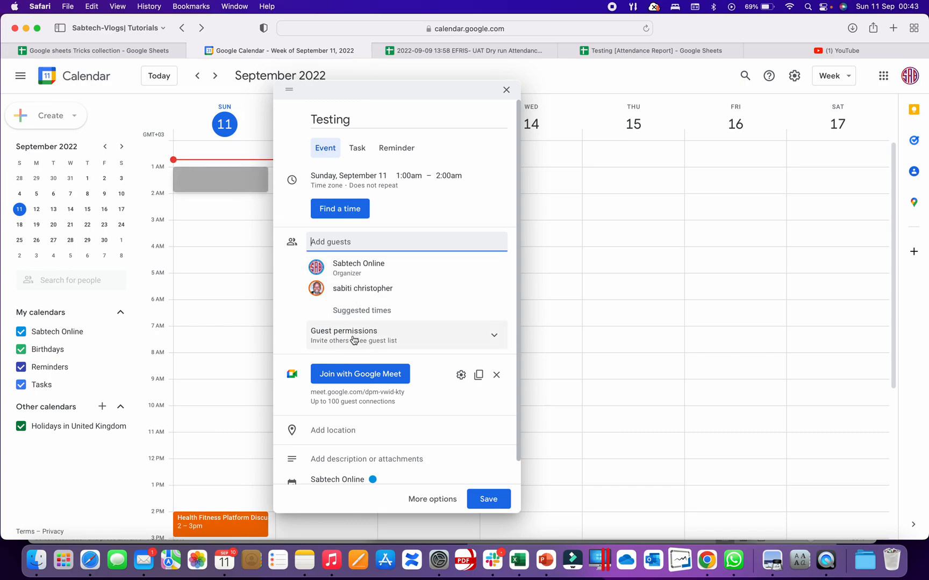
Set the guest permissions to allow only Invite others, with Modify event and See guest list turned off.
click(430, 341)
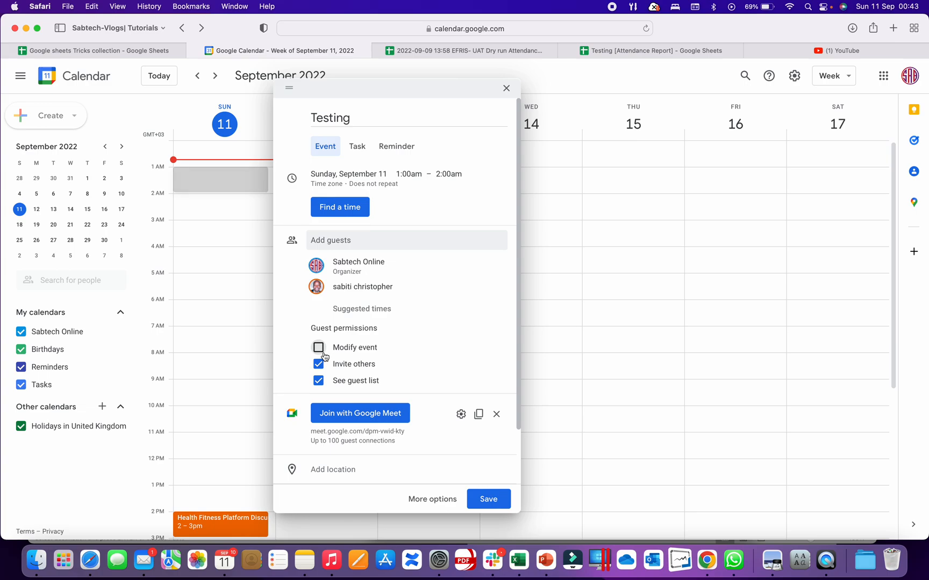
click(319, 348)
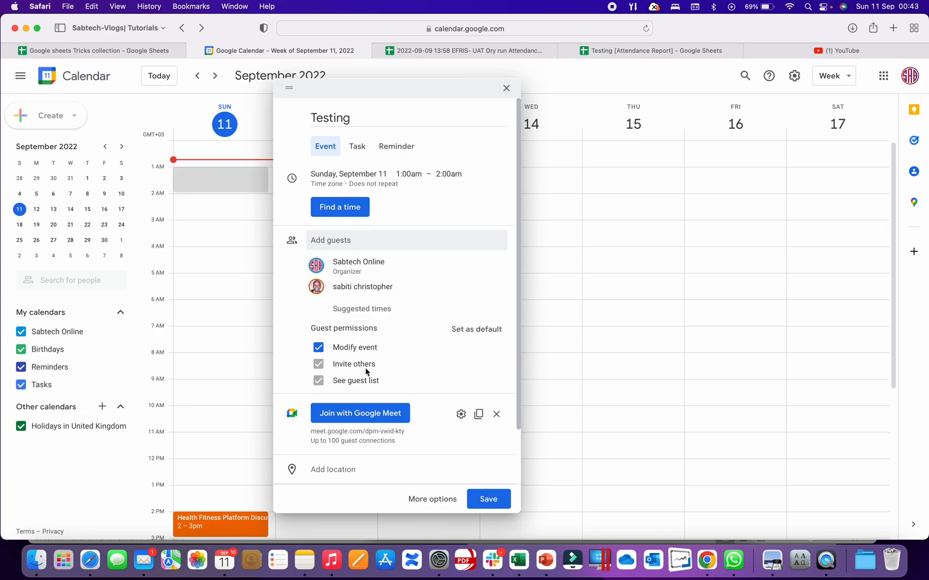
click(318, 347)
click(319, 383)
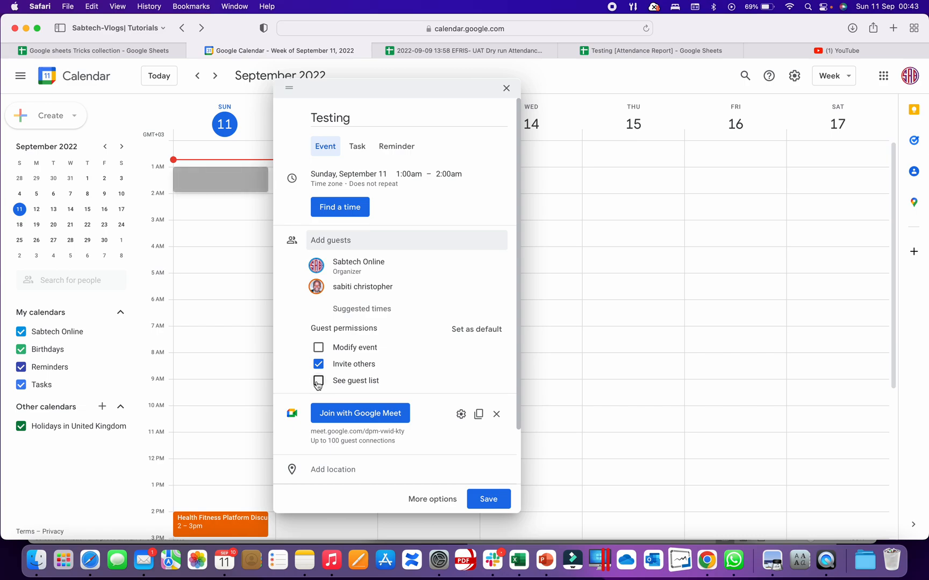
click(321, 364)
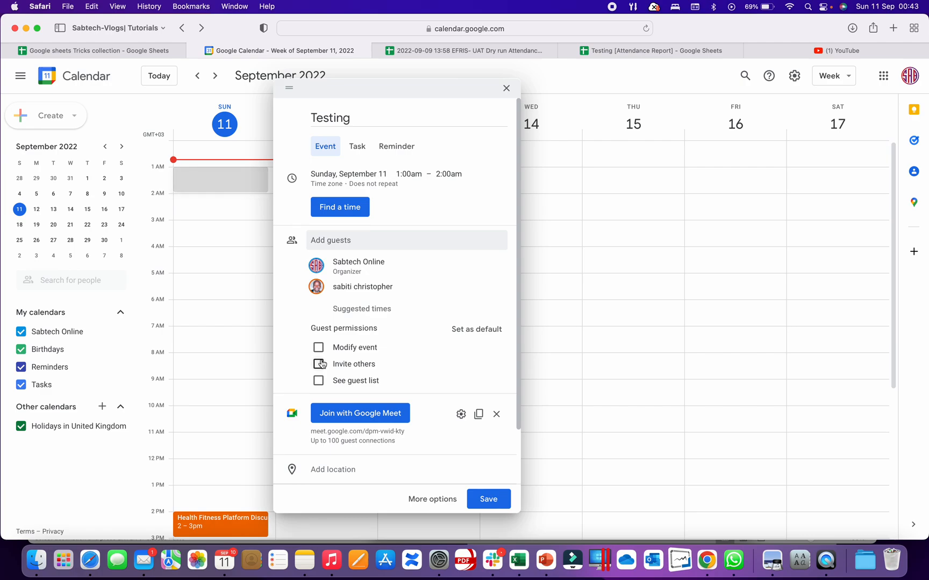
Copy the event's Google Meet link and enter kampala as the location without choosing a suggested place.
scroll(322, 379, down, 3)
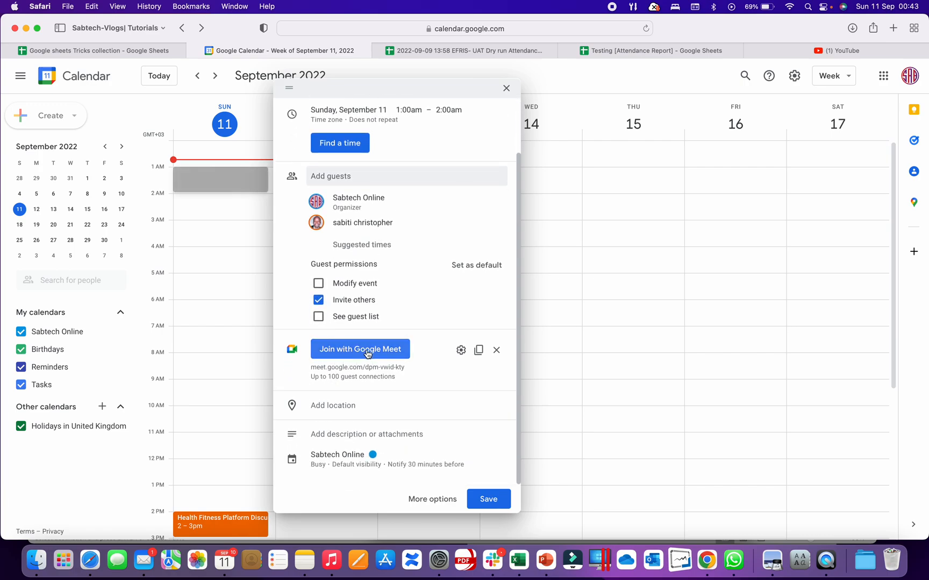
click(479, 352)
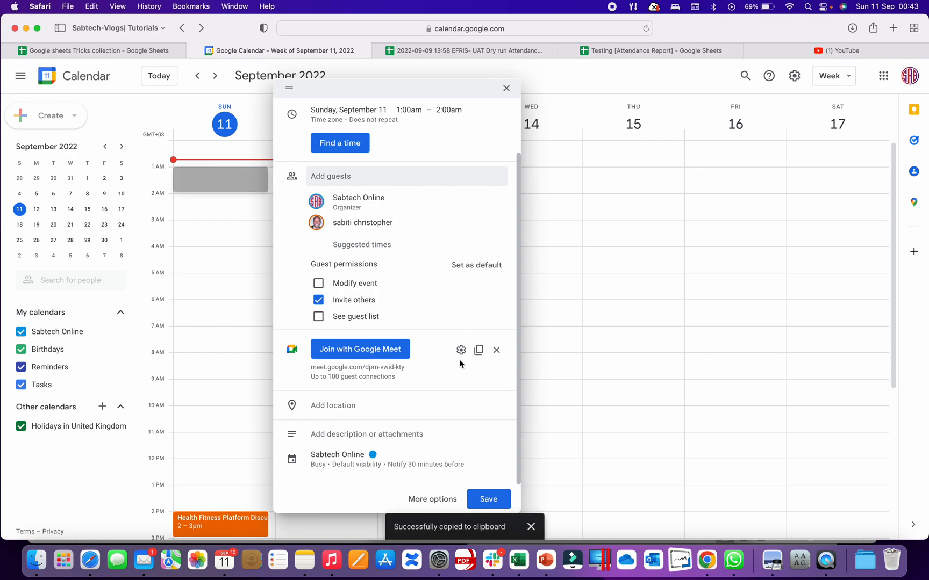
click(330, 412)
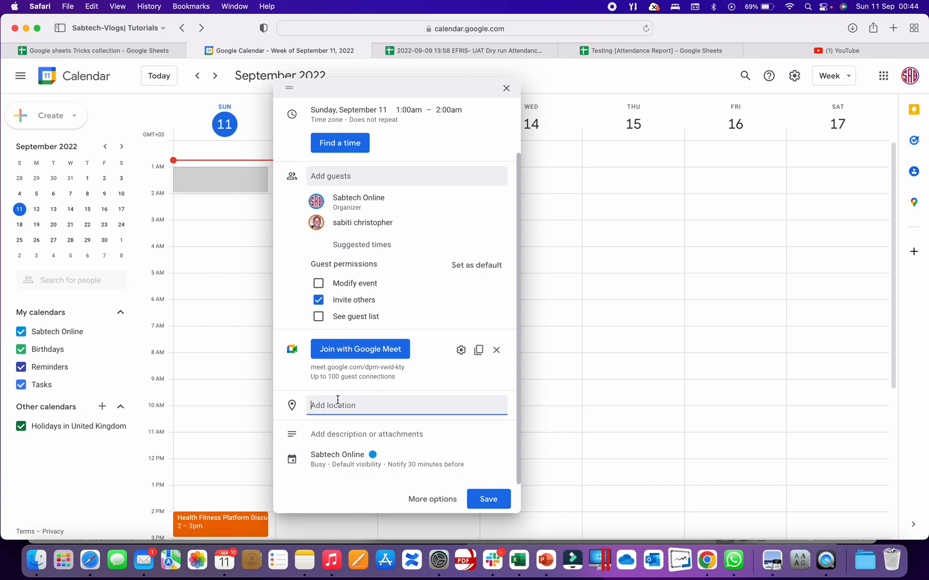
text(kam)
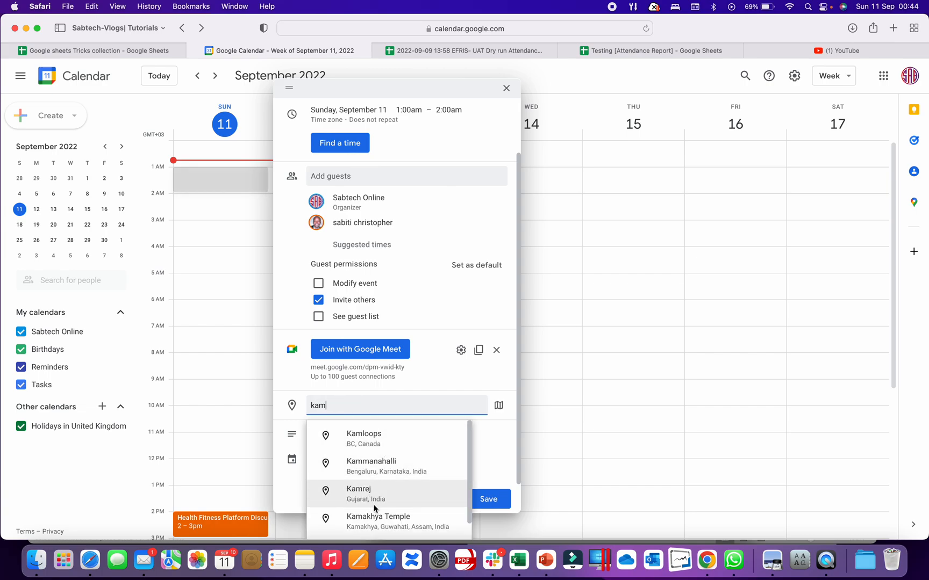
text(pala)
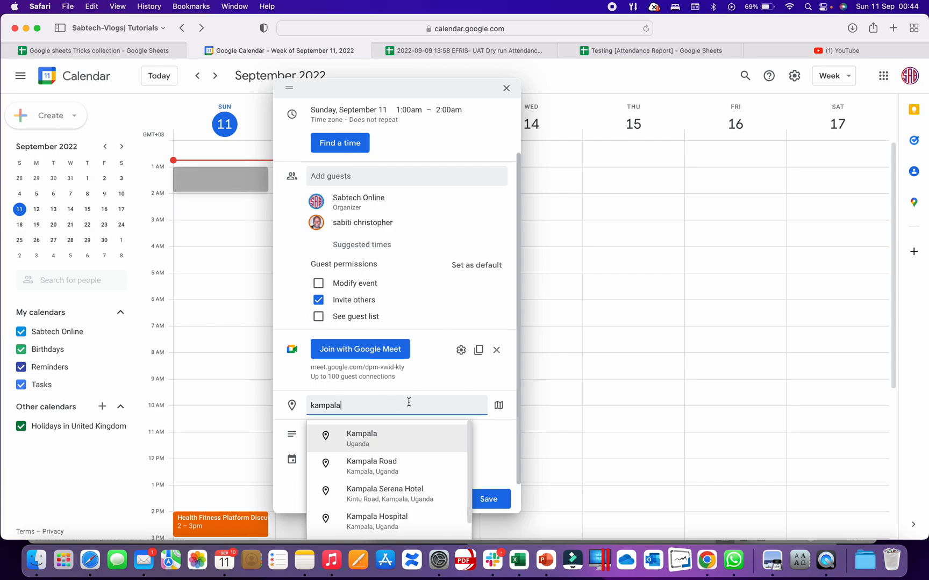
scroll(373, 494, down, 1)
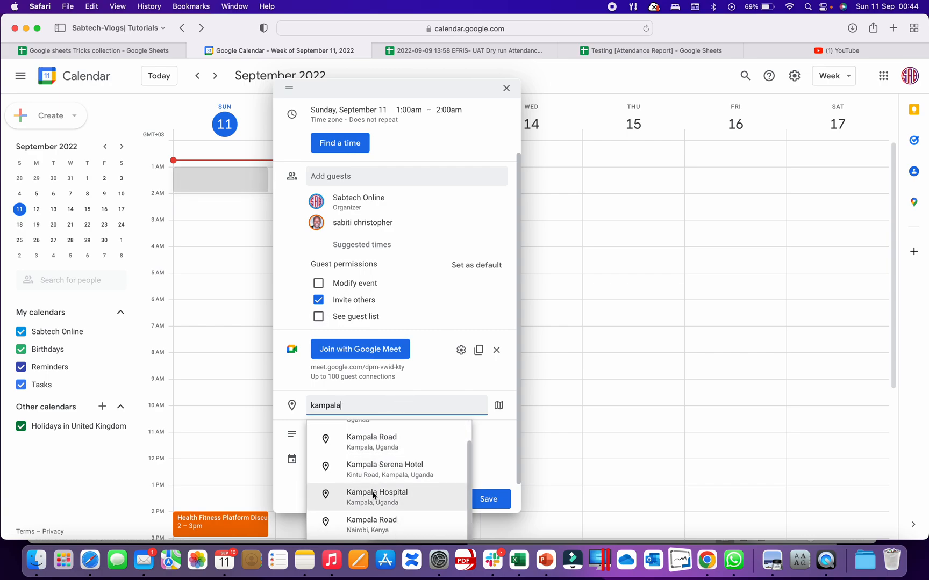
click(456, 374)
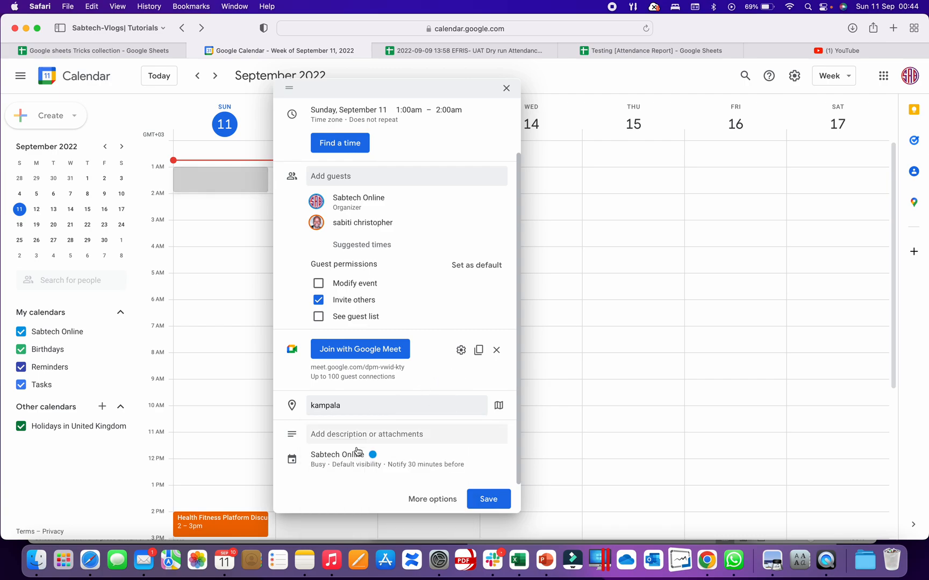
Expand the event's description and calendar settings, colour the event red and set its availability to Free.
click(337, 435)
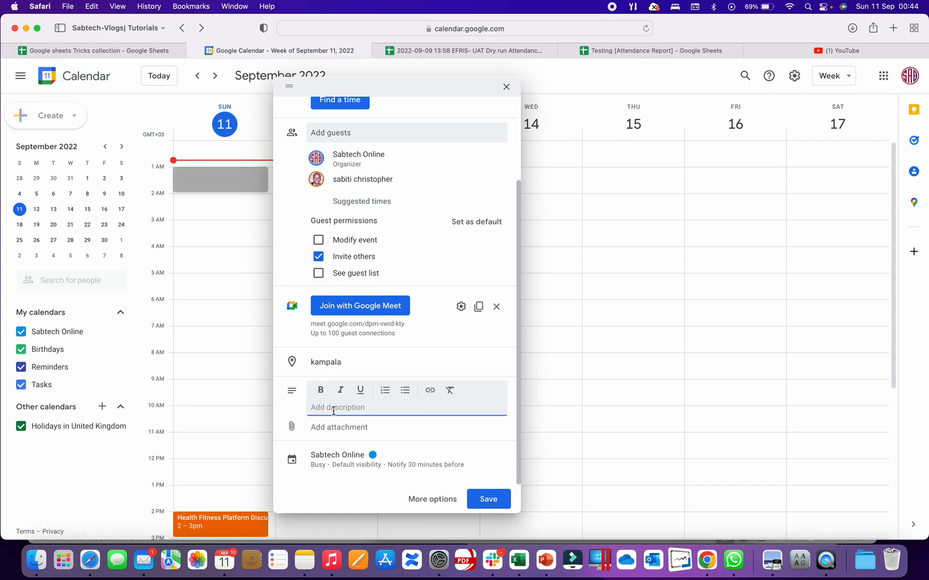
click(351, 462)
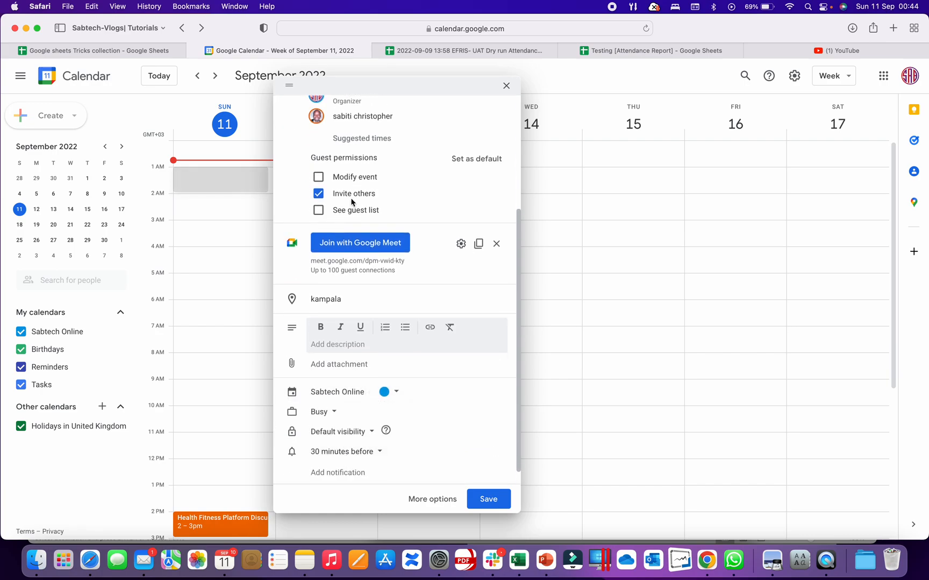
click(394, 396)
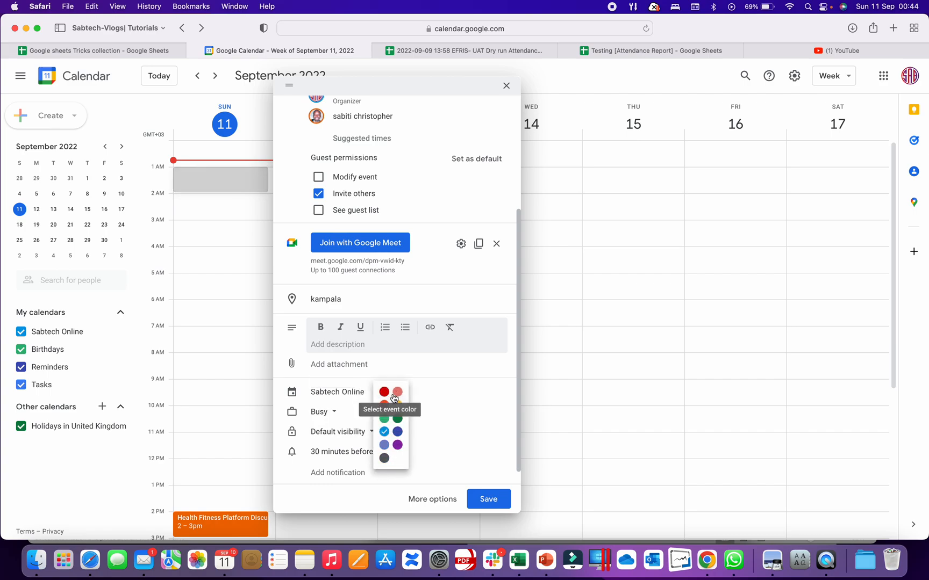
click(384, 392)
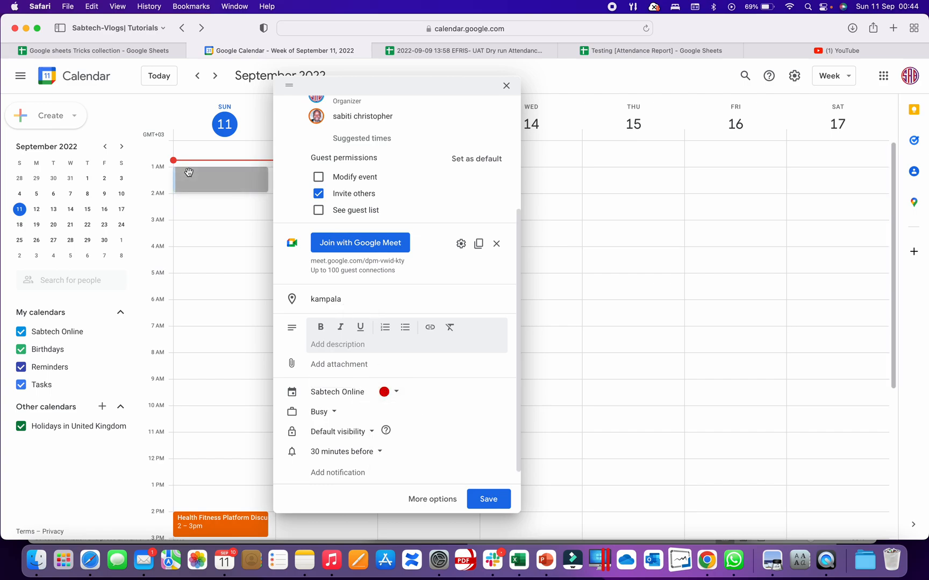
click(334, 412)
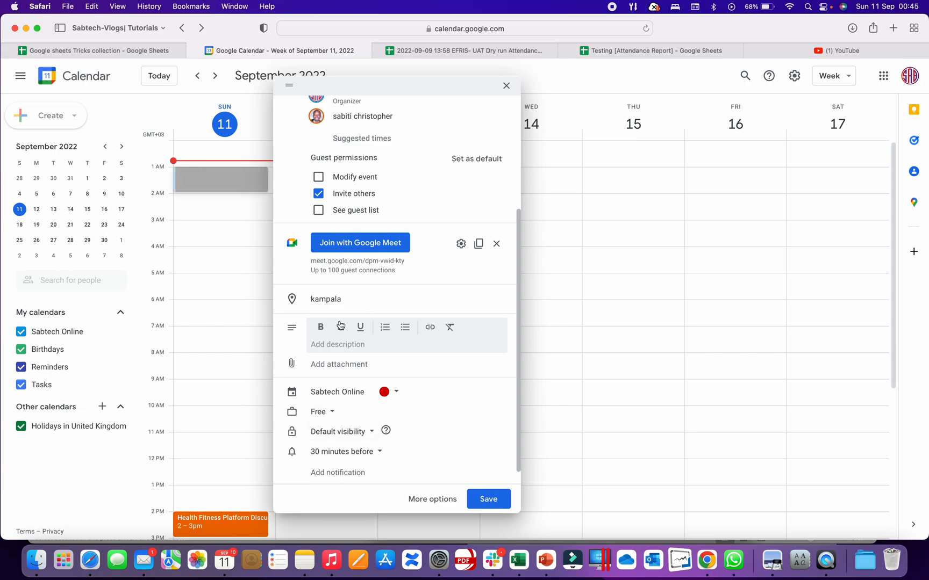
Give the event three notifications, at 15 minutes, 5 minutes and 10 minutes before it starts.
click(374, 455)
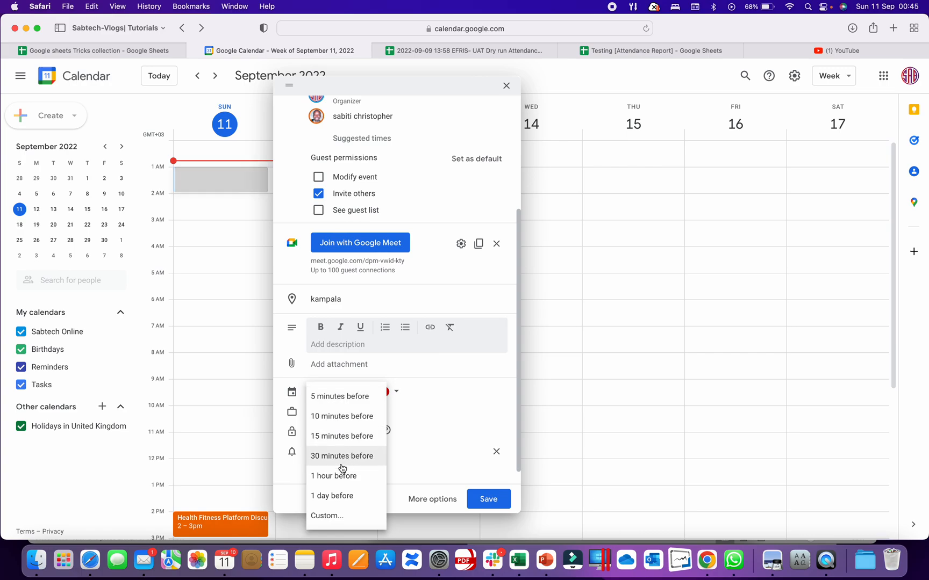
click(354, 437)
click(342, 473)
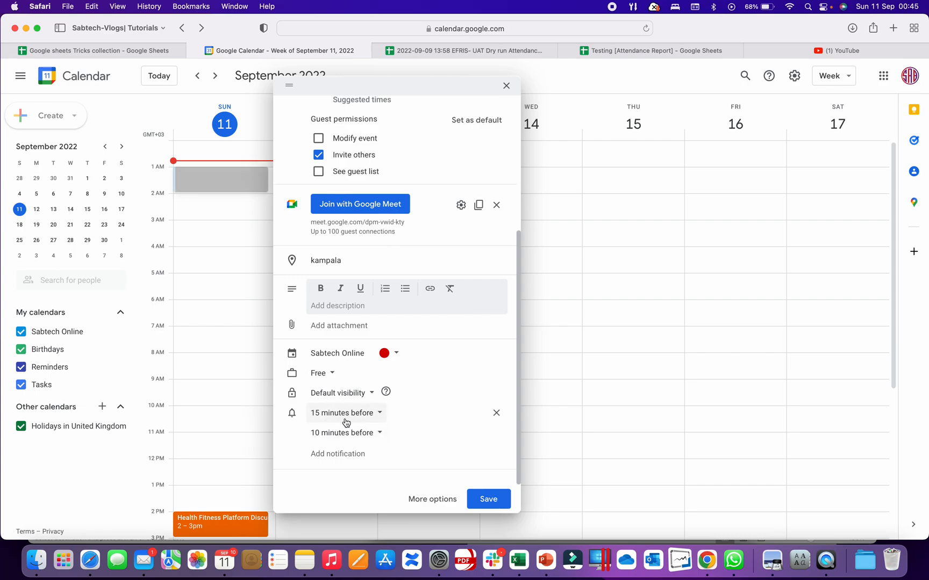
click(373, 436)
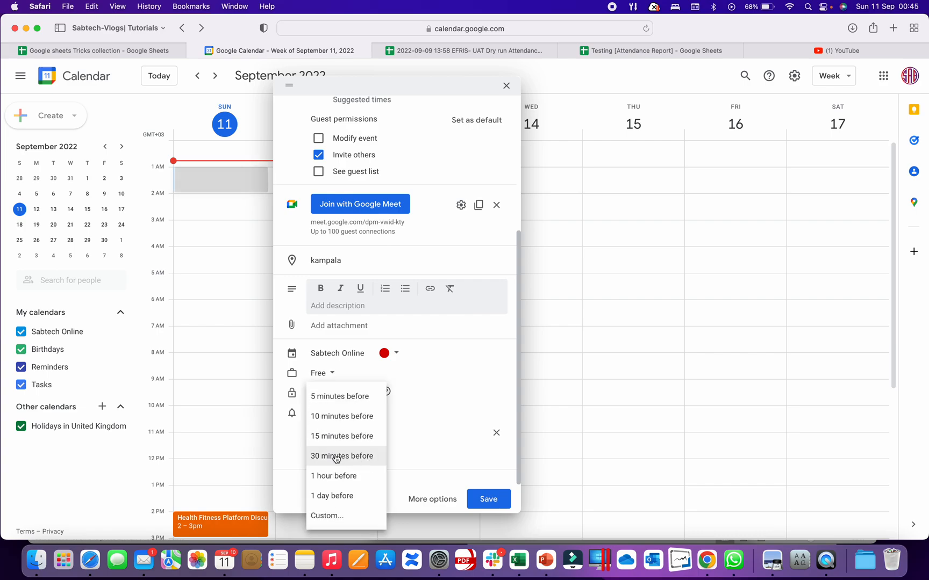
click(339, 398)
click(357, 454)
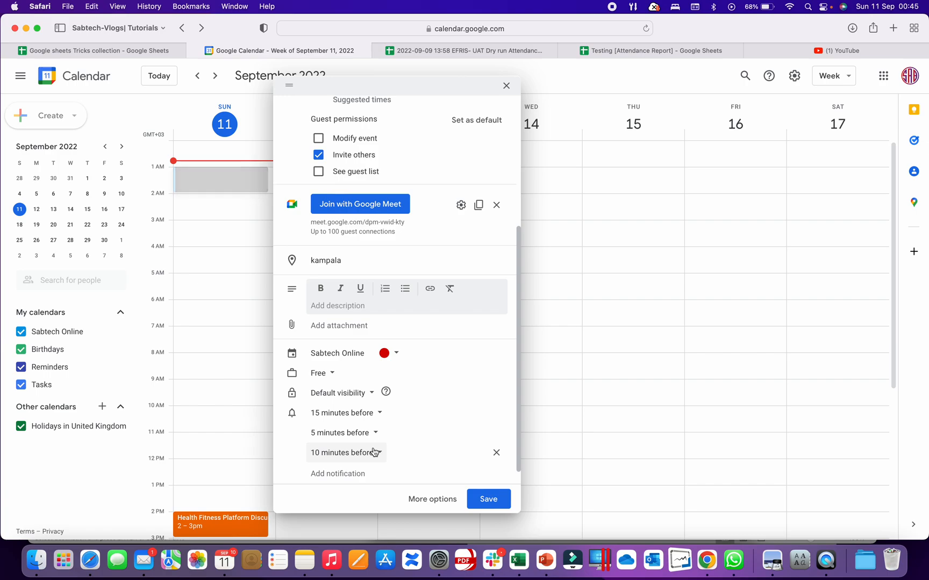
Save the Testing event with invitation emails sent to its guests, and open its details from the calendar.
scroll(375, 453, up, 8)
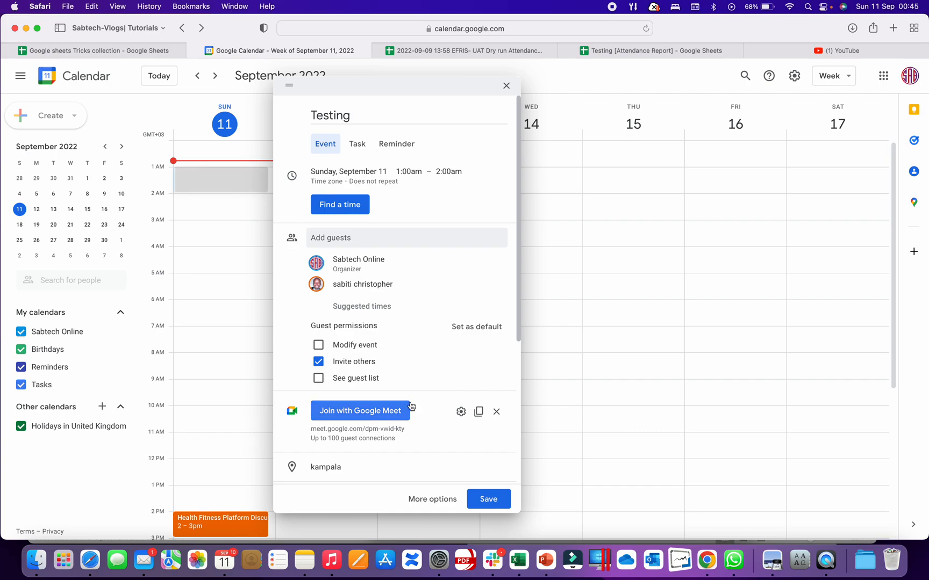
click(489, 501)
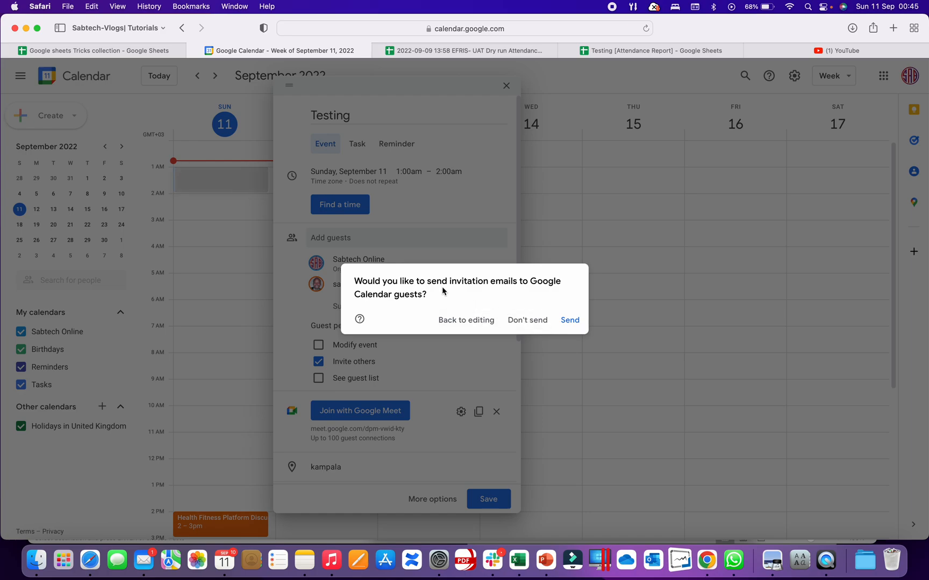
click(572, 322)
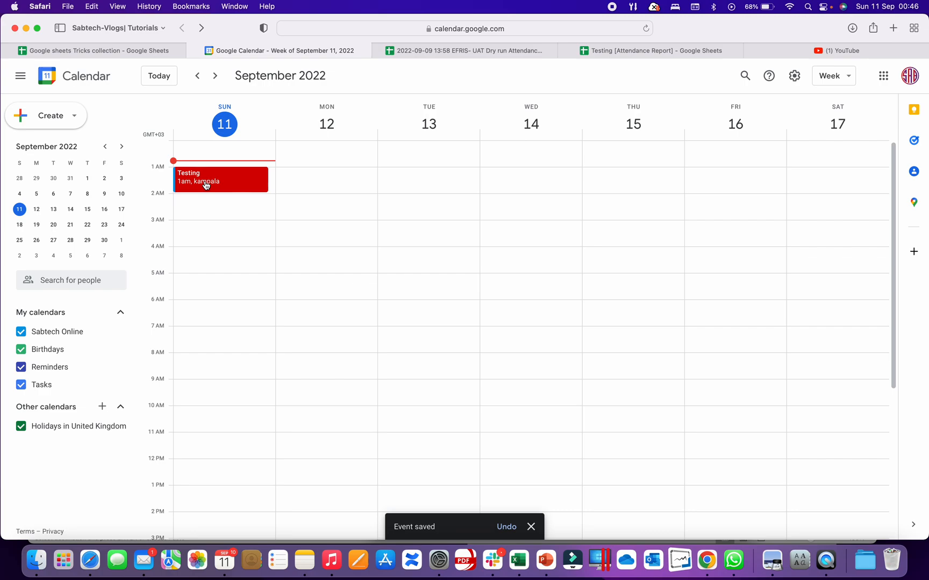
click(214, 181)
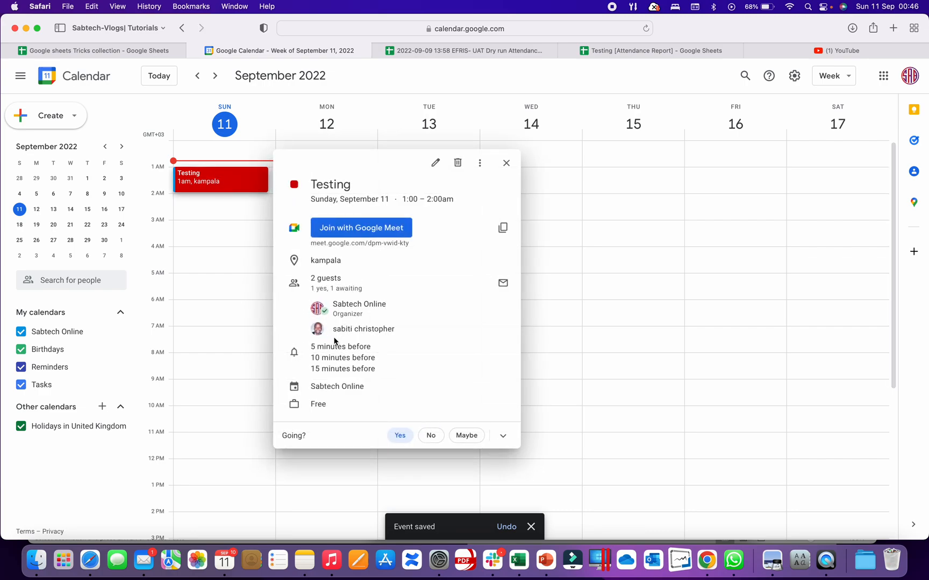
Overlay the guest's calendar using the people search and preview a meeting draft with them on Sunday, September 11, 5:00–6:00am.
drag(334, 330, 397, 329)
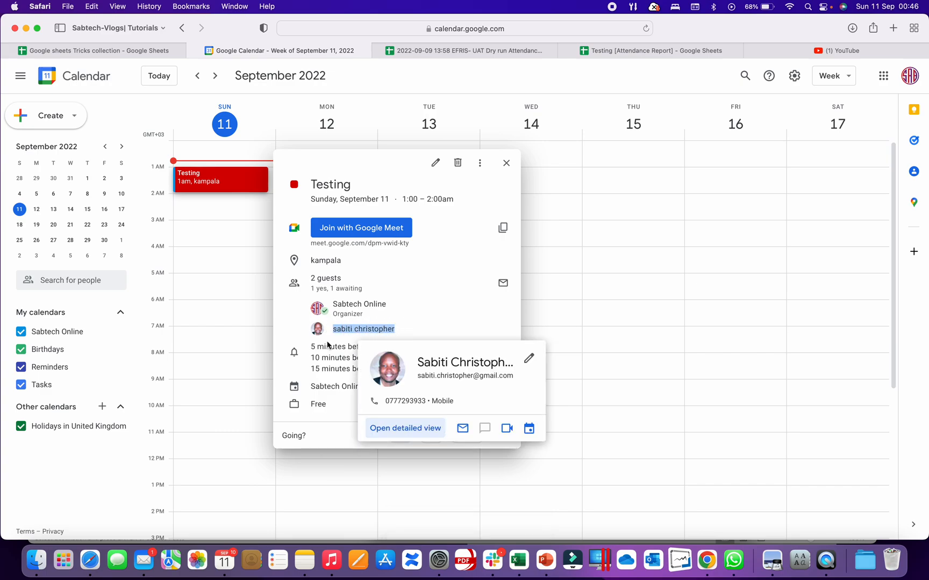
click(423, 83)
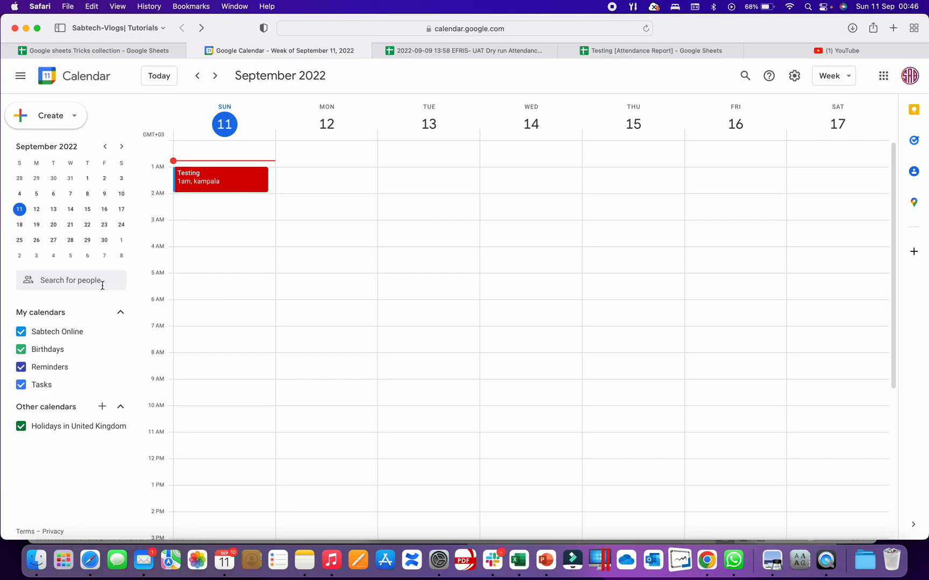
click(65, 281)
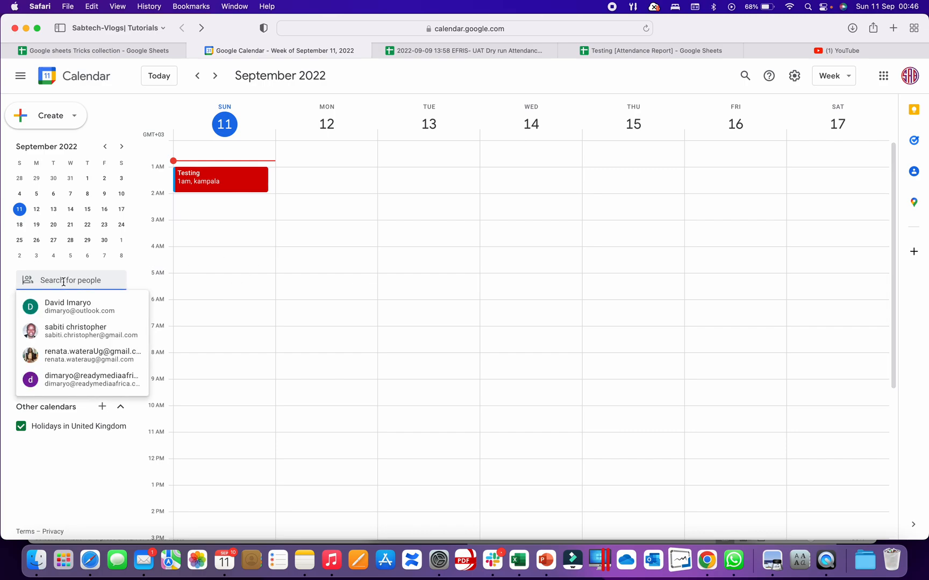
click(79, 331)
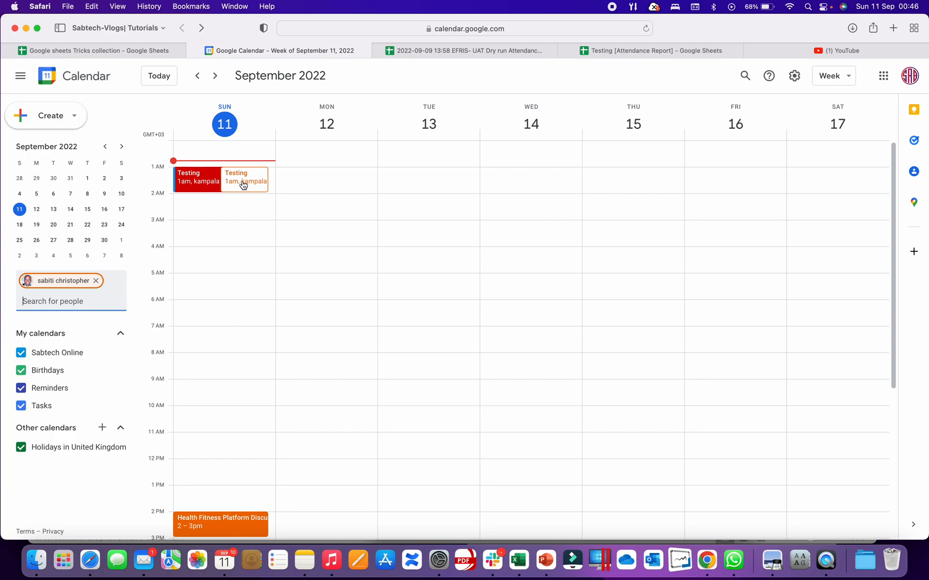
scroll(249, 338, down, 5)
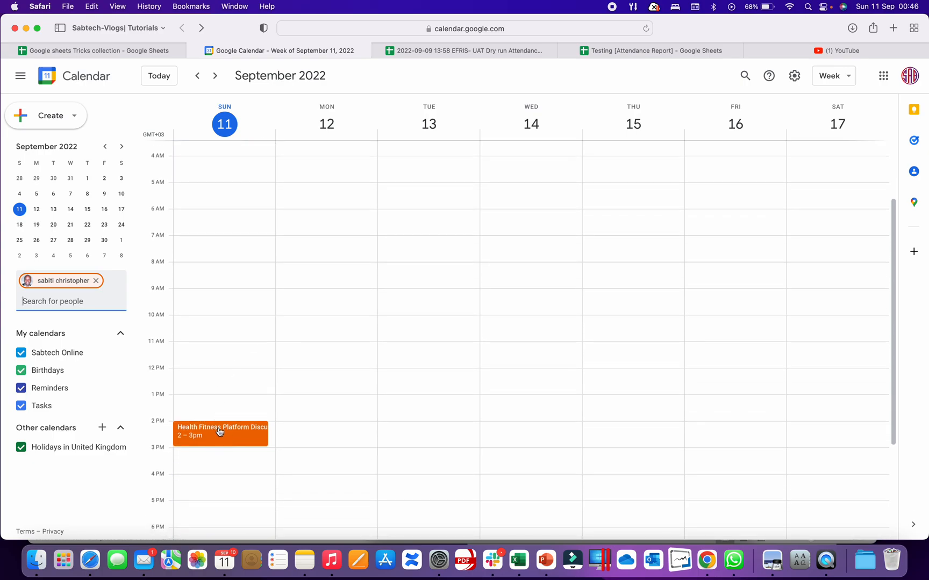
scroll(219, 432, up, 5)
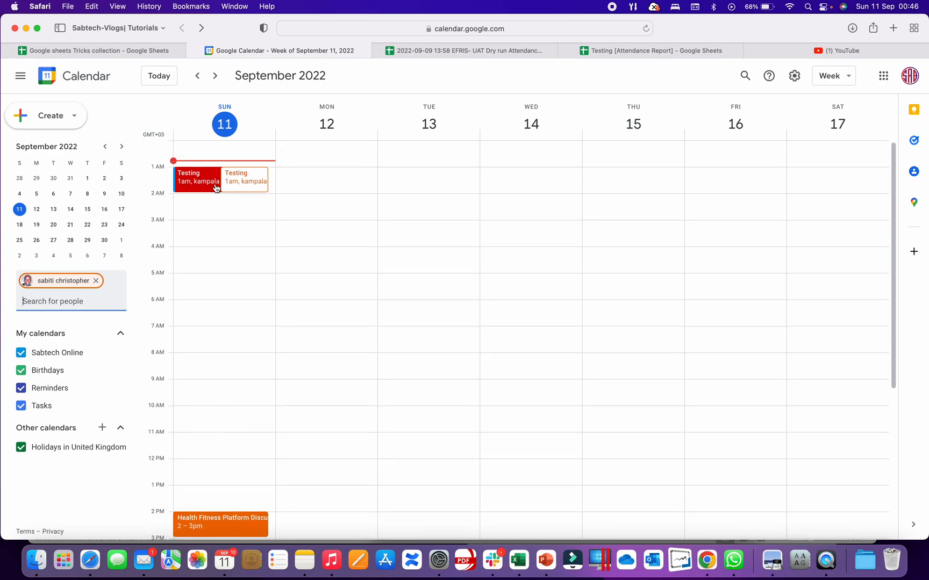
click(216, 277)
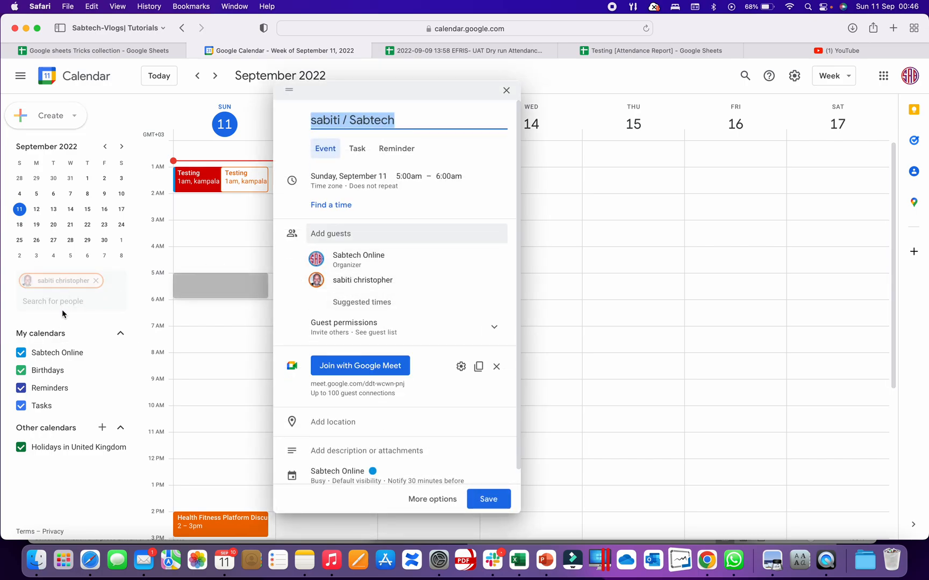
click(506, 93)
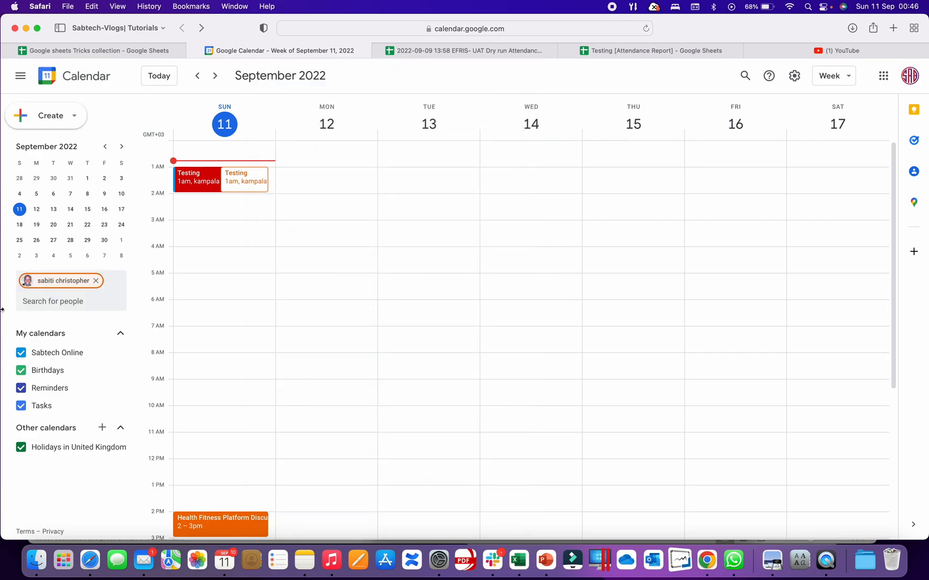
Add a second contact to the people search, preview a Sunday 5:00–6:00am meeting draft with both people, and clear both from the search.
click(50, 300)
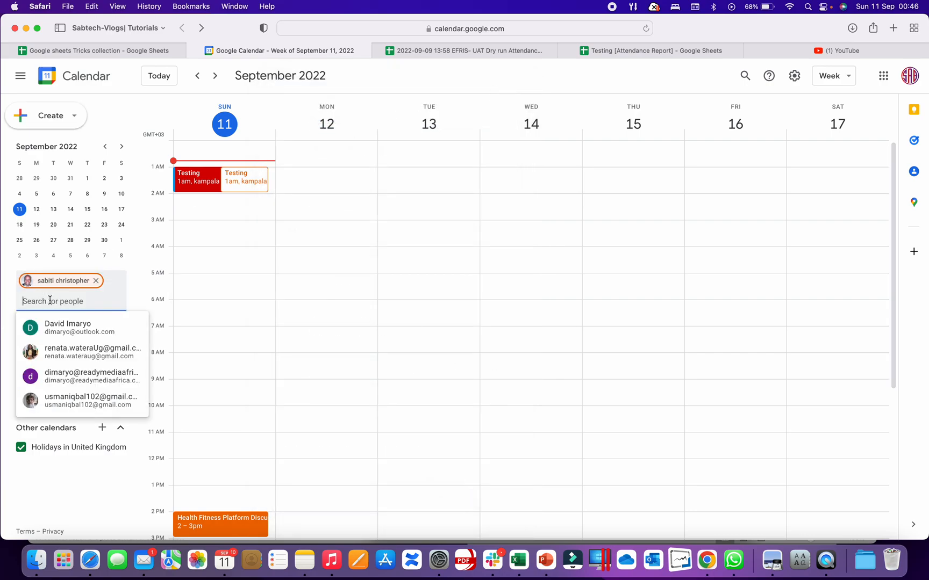
click(57, 324)
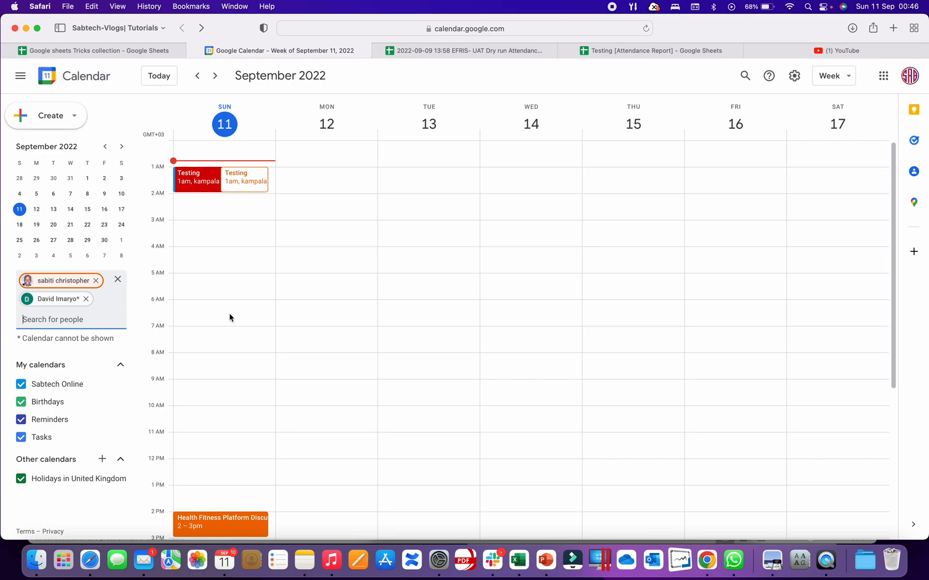
click(226, 278)
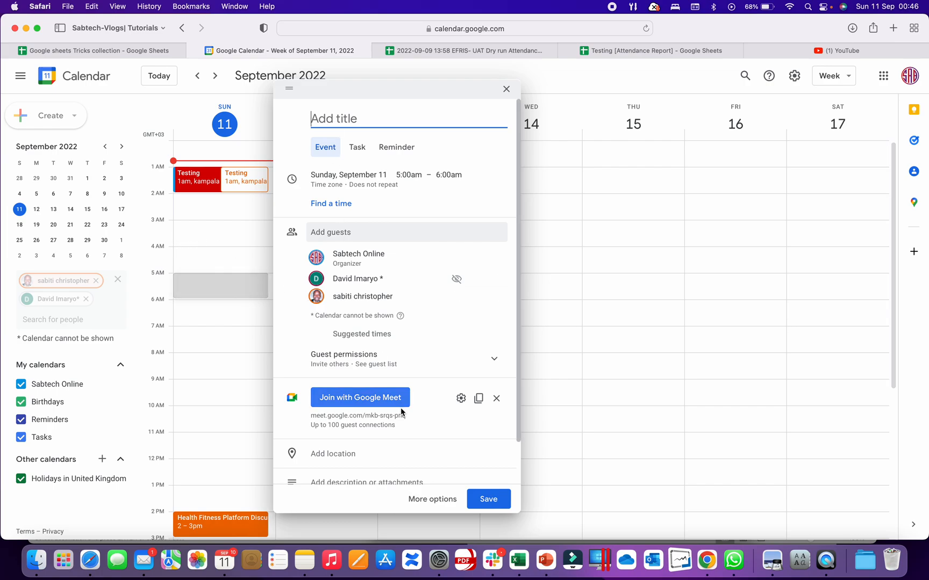
click(506, 89)
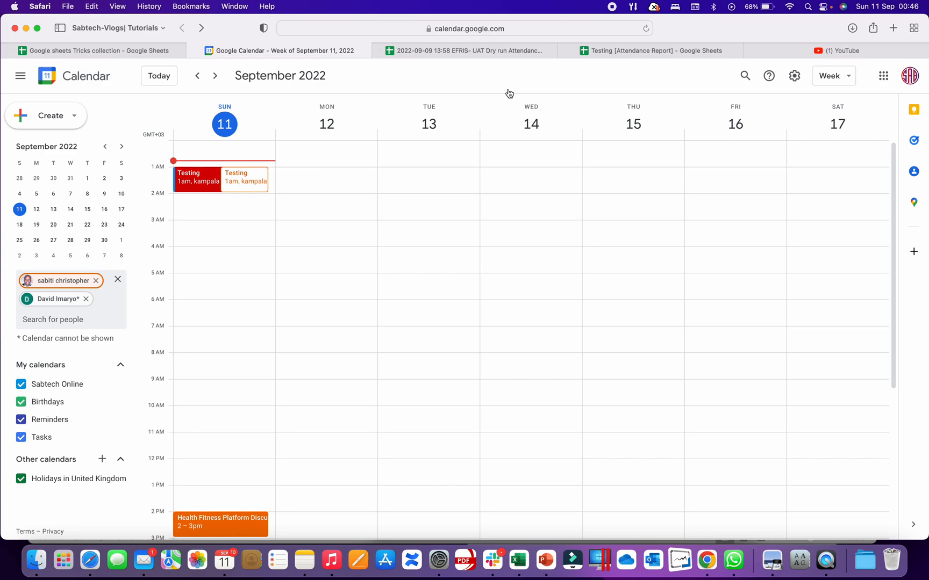
click(117, 280)
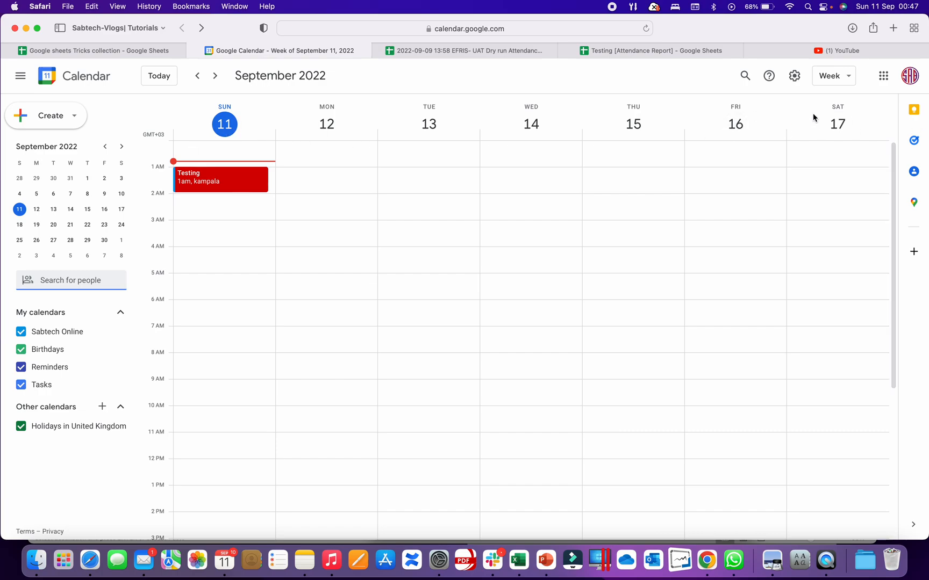
View the calendar in the Day, Week, Month and Schedule layouts in turn.
click(840, 82)
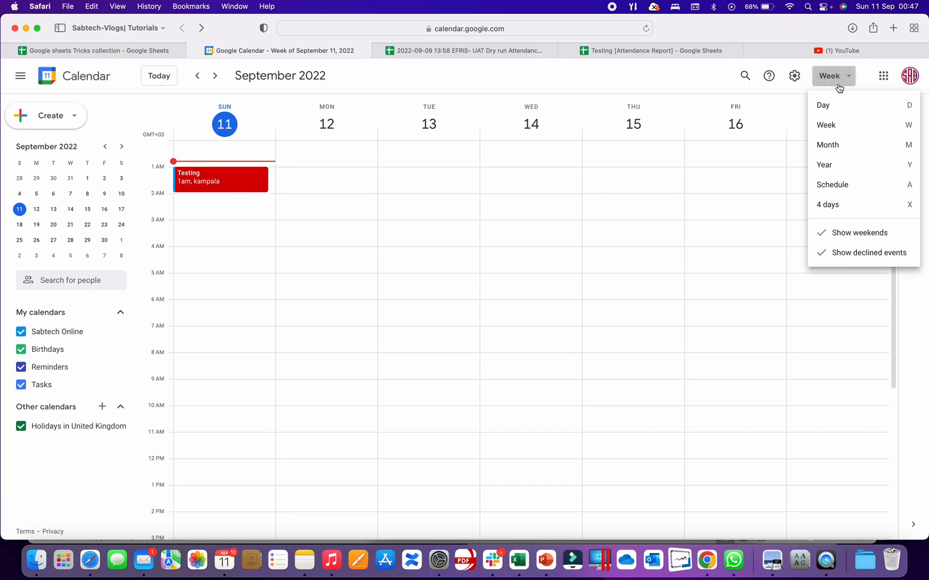
click(830, 102)
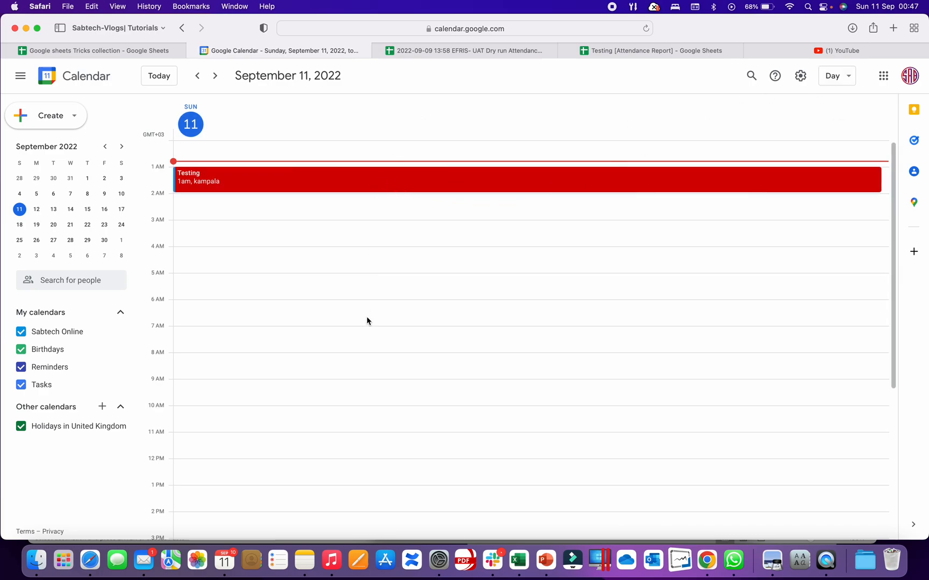
click(846, 77)
click(826, 124)
click(842, 86)
click(827, 146)
click(845, 82)
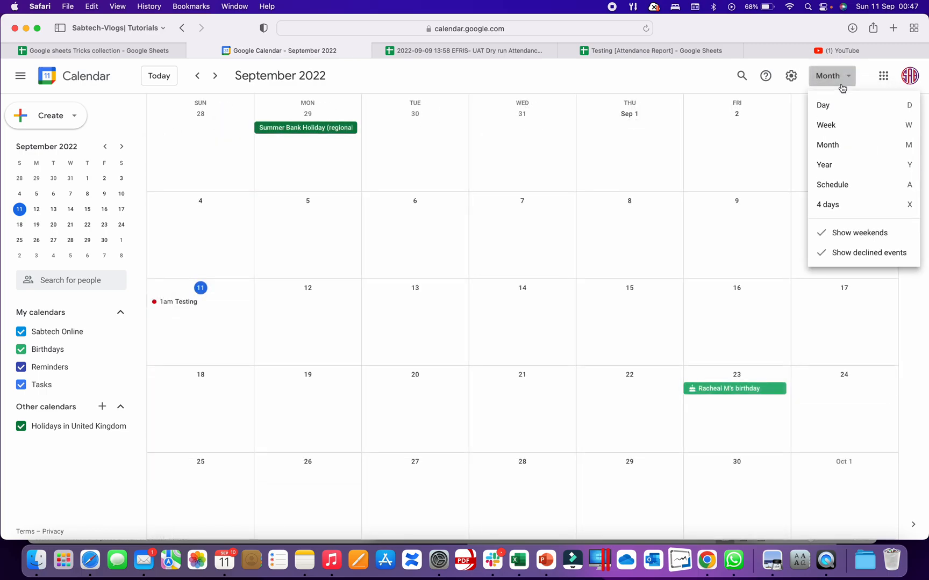
click(838, 183)
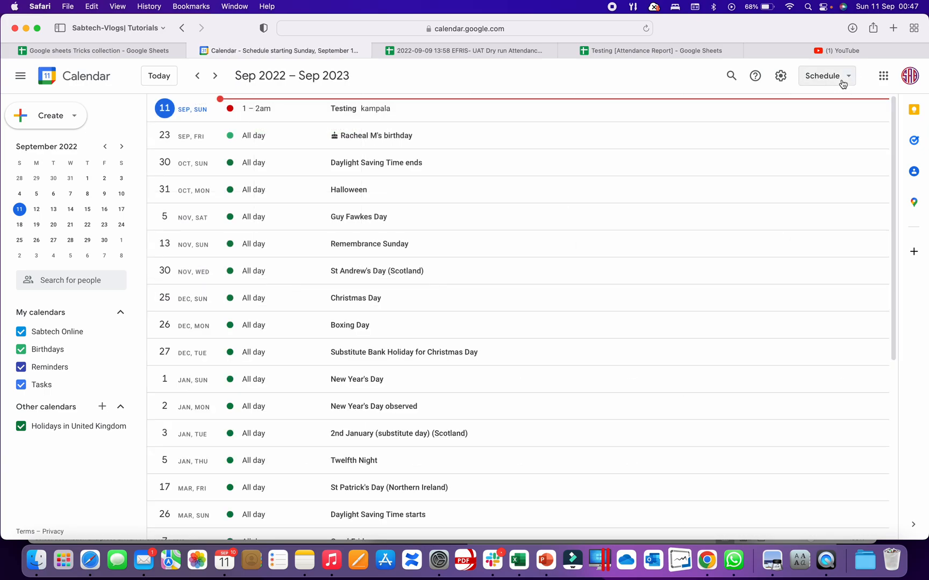
View the calendar in the Year and Schedule layouts, and return it to the Week layout.
click(834, 76)
click(816, 164)
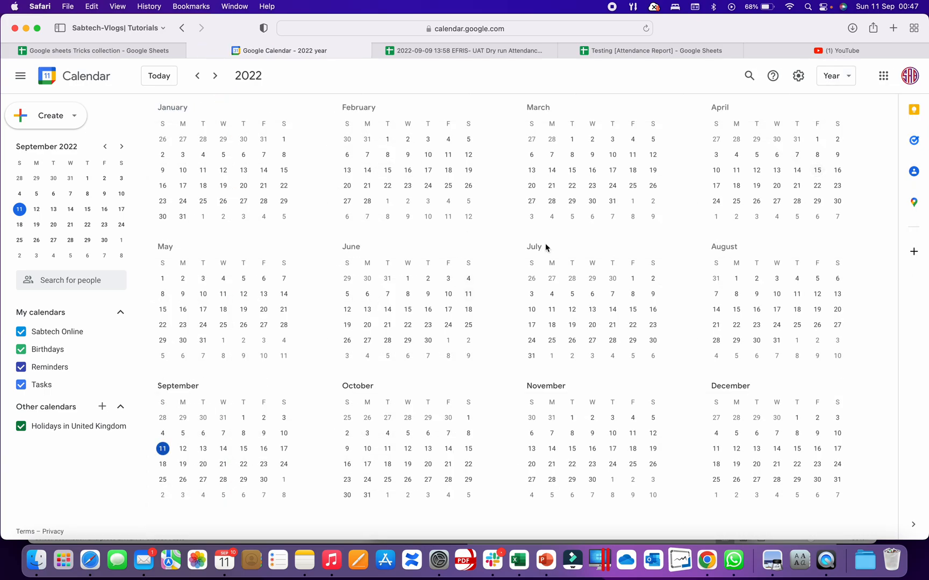
click(834, 77)
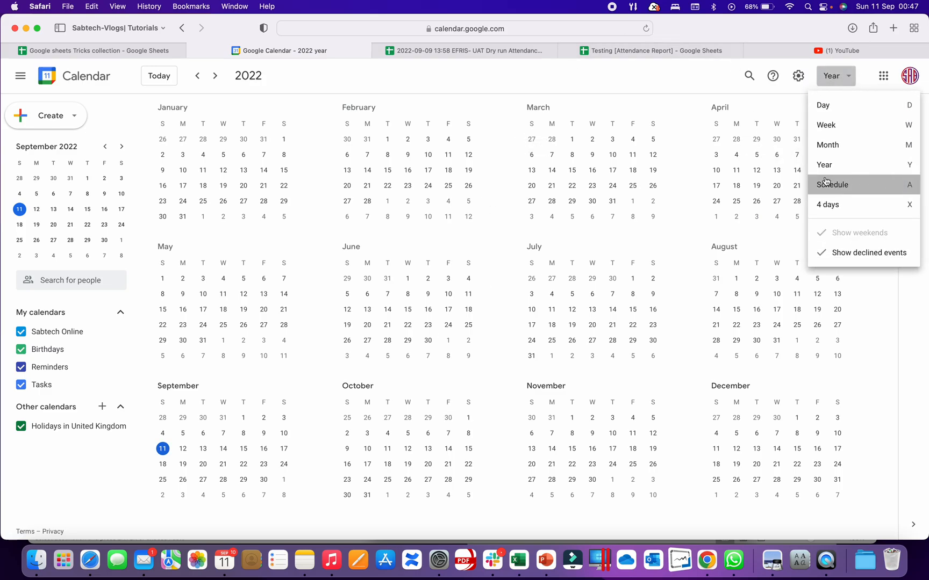
click(832, 184)
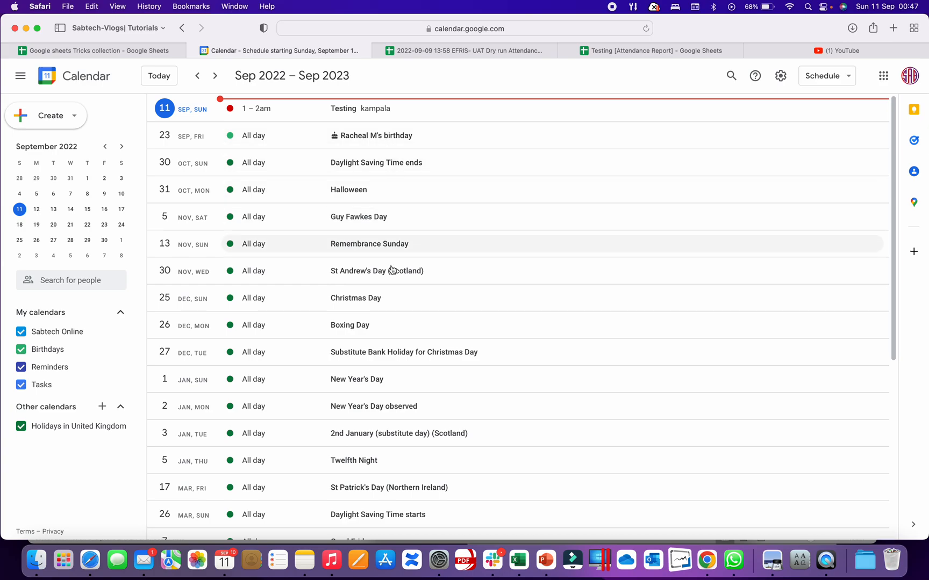
click(847, 81)
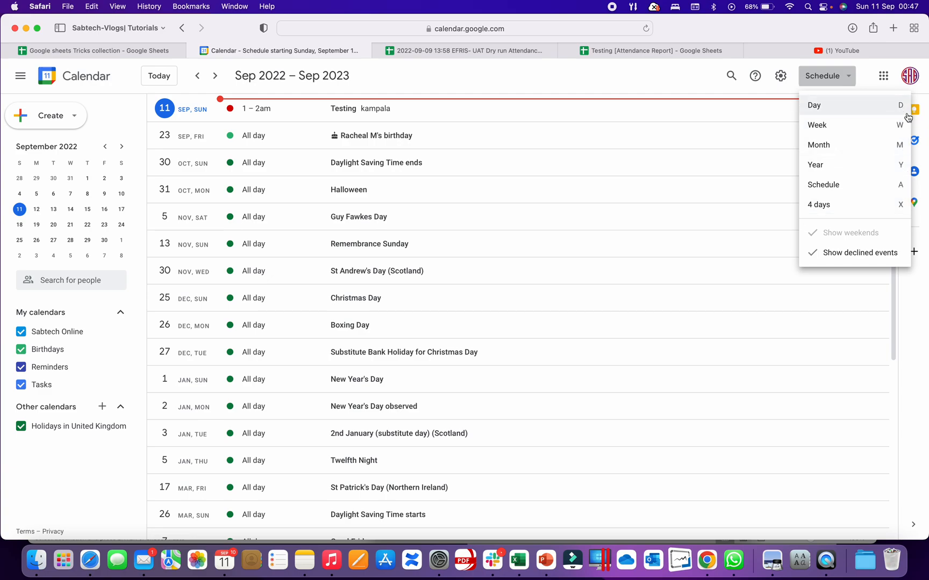
click(899, 129)
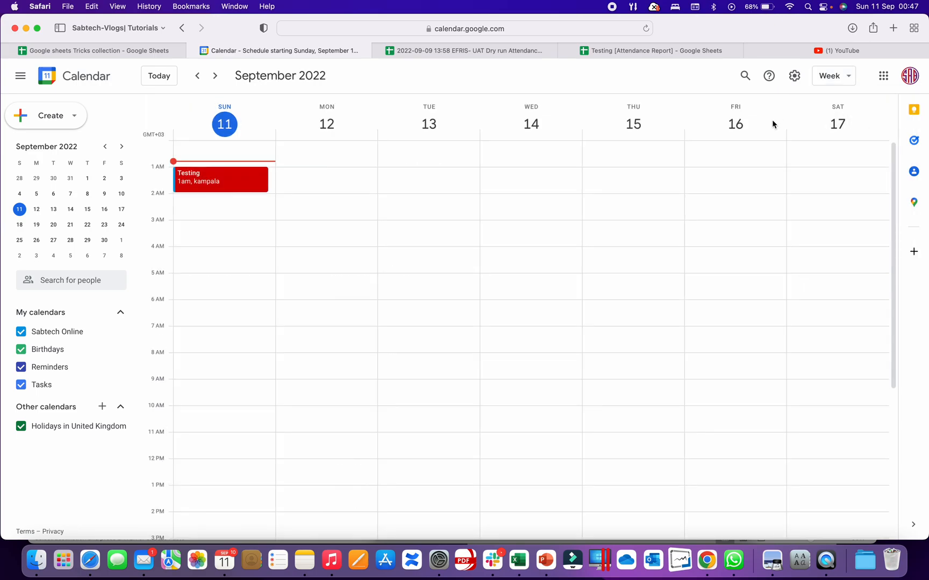
Look at the Schedule layout once more and restore the Week layout.
click(843, 86)
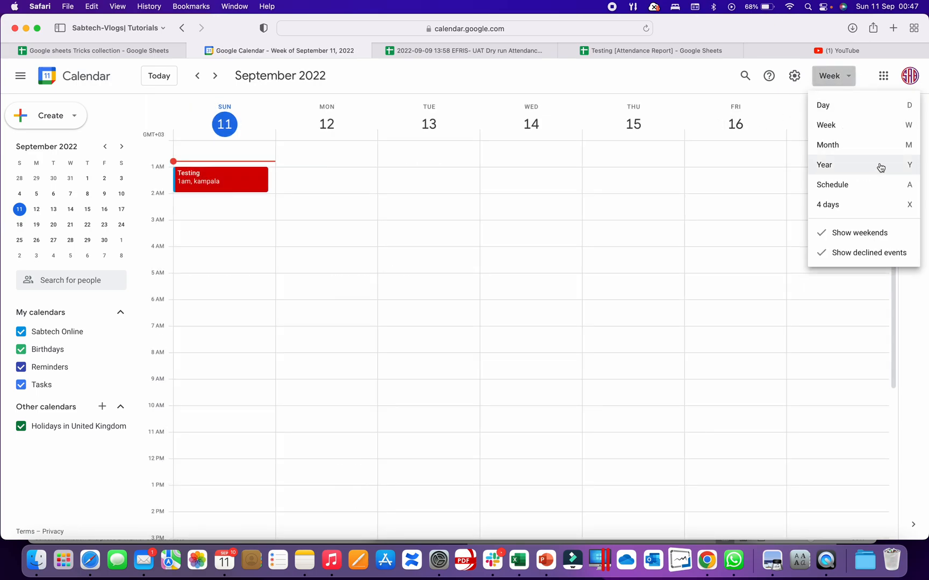
click(858, 189)
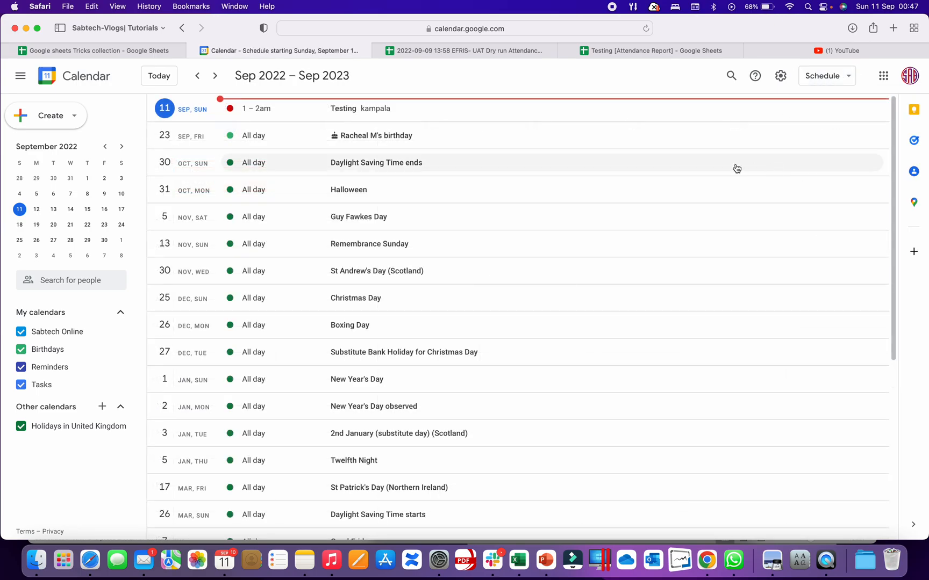
click(843, 87)
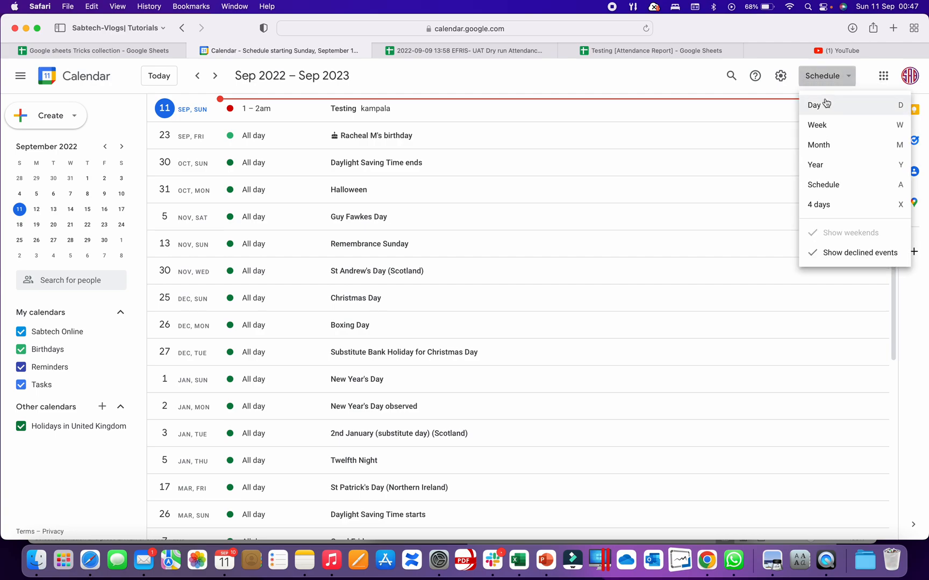
click(828, 126)
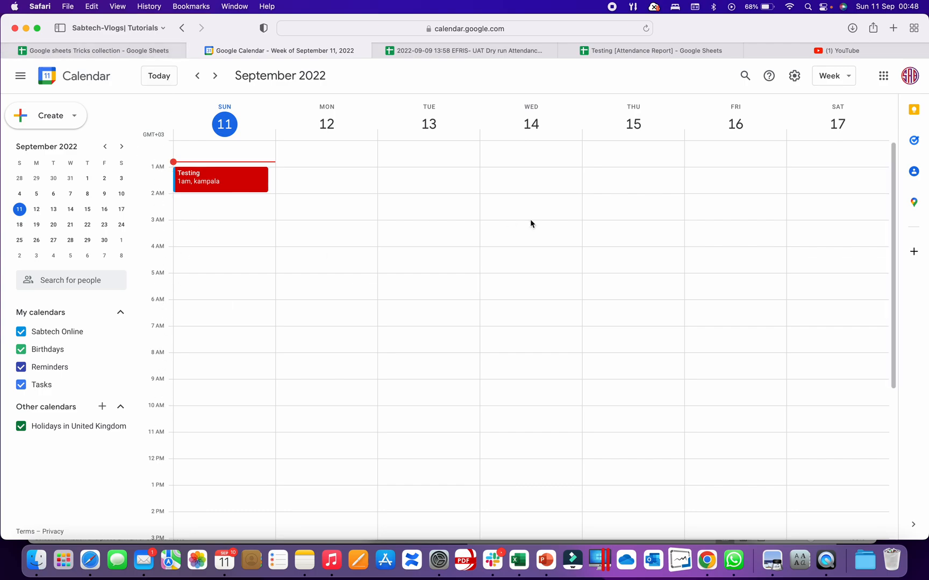
Open the calendar's general settings and label the primary time zone Uganda.
click(796, 84)
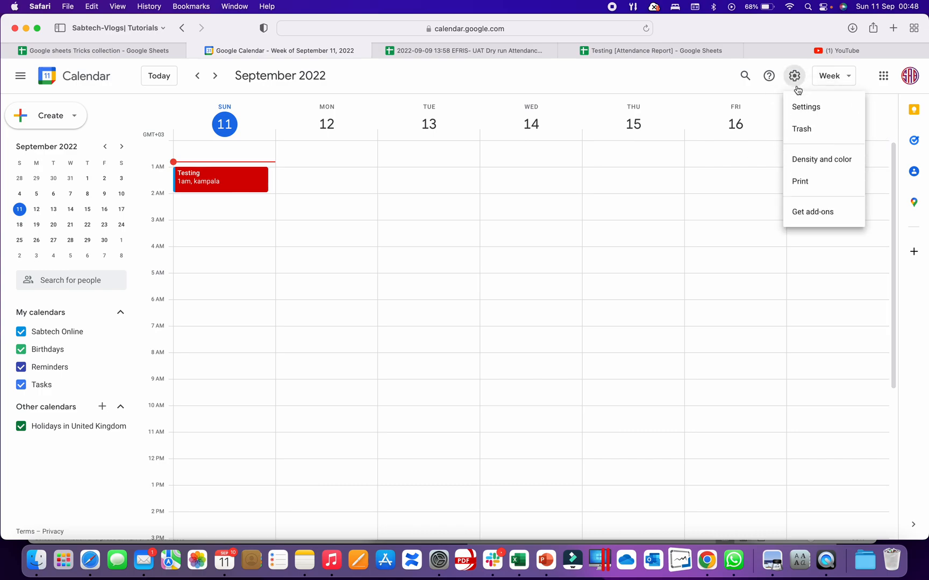
click(815, 108)
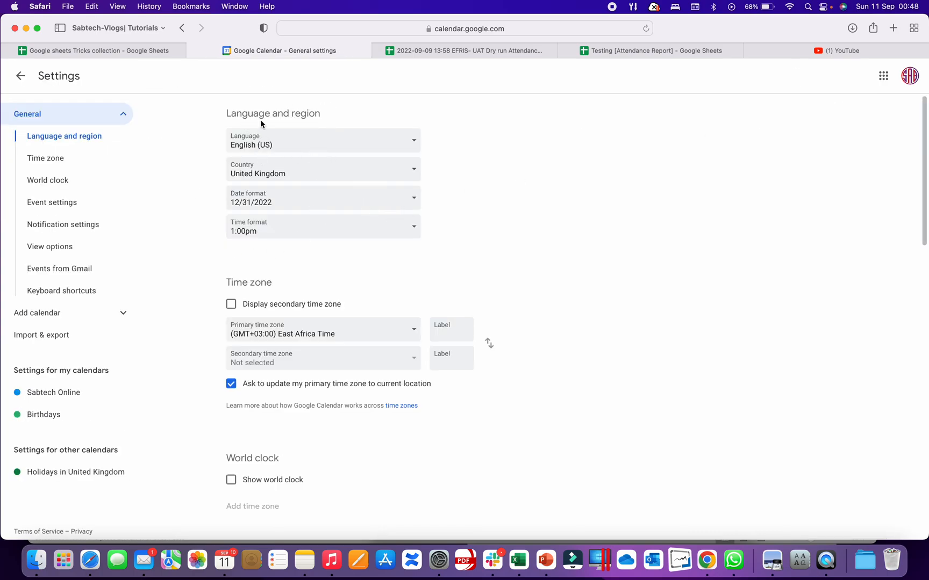
scroll(253, 193, down, 3)
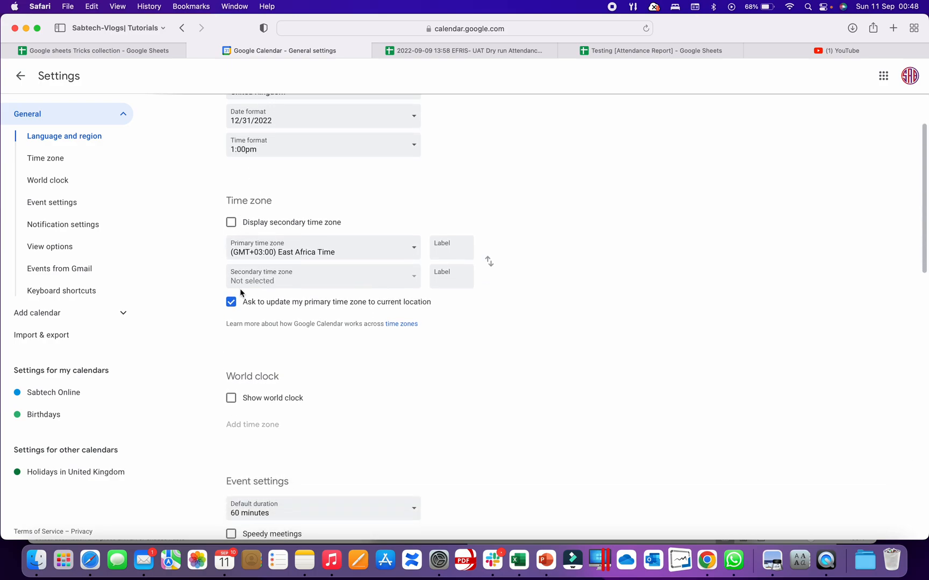
click(457, 248)
text(U`ganda)
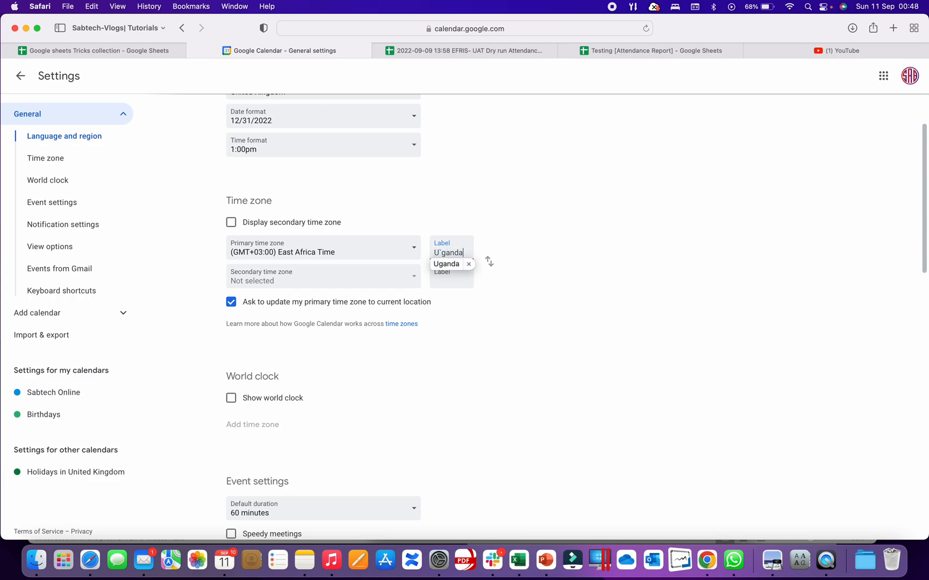
click(444, 265)
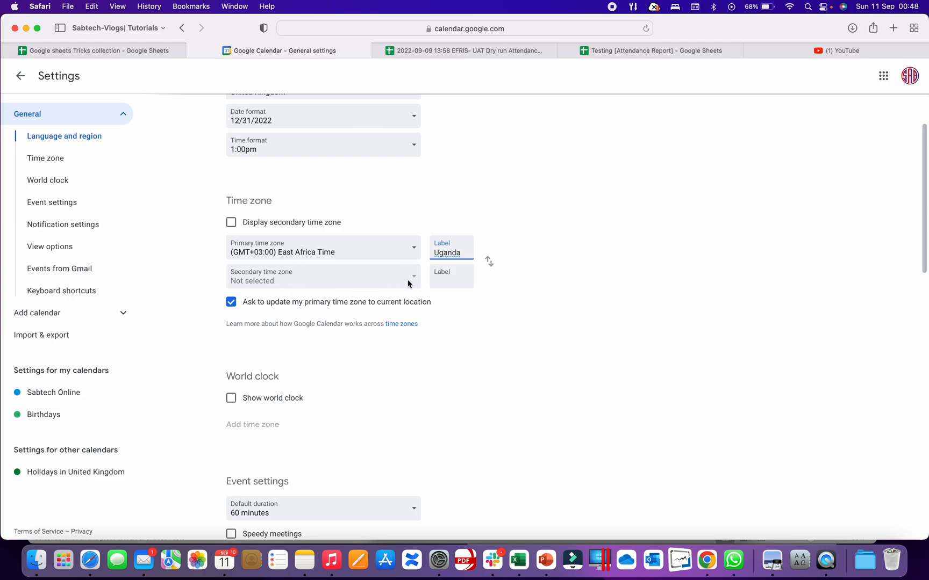
click(513, 258)
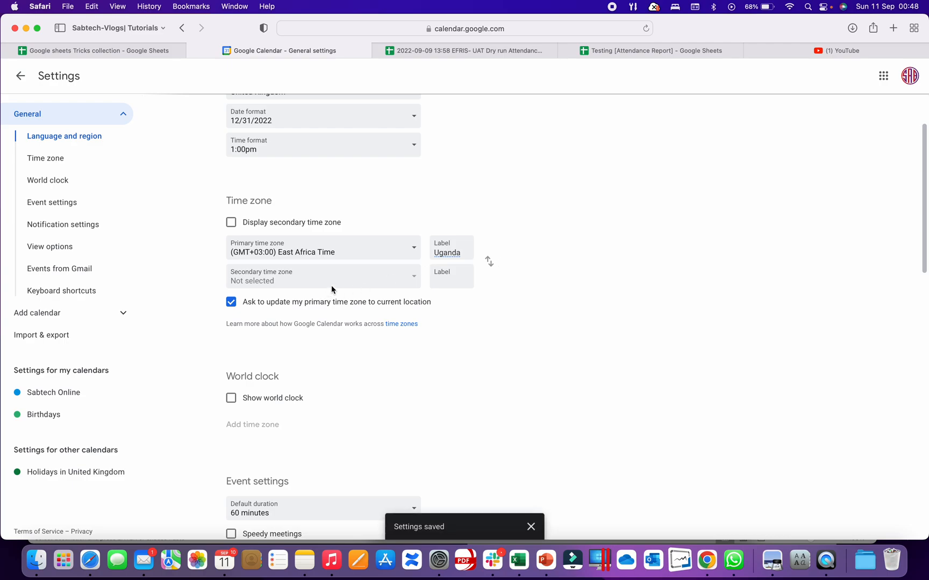
Enable the secondary time zone display and set the secondary time zone to (GMT+01:00) West Africa Standard Time - Lagos.
click(232, 224)
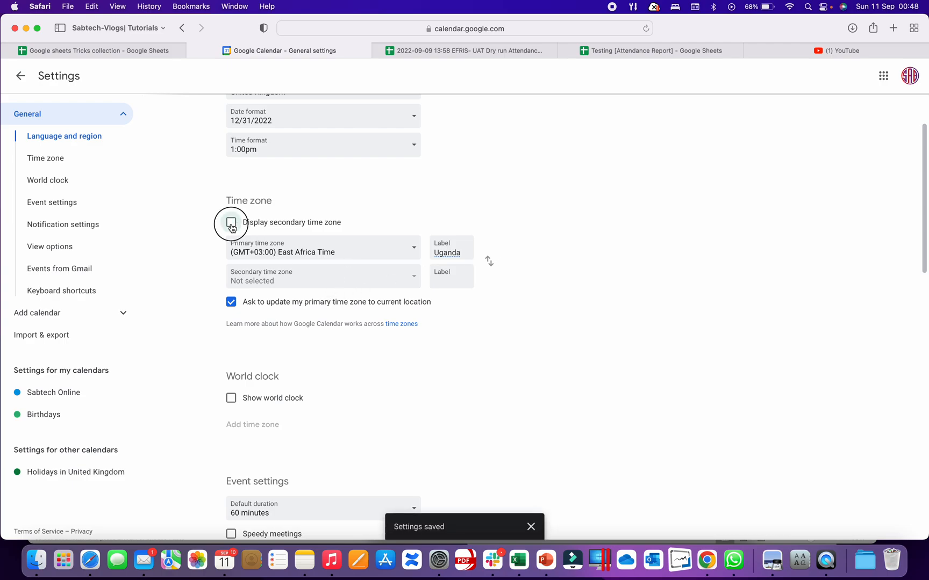
click(291, 285)
click(472, 205)
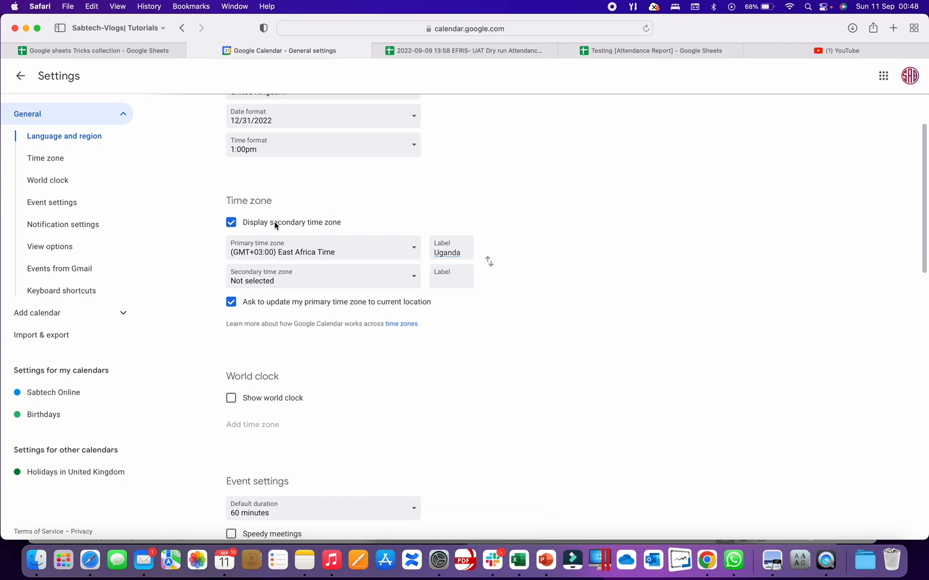
click(264, 280)
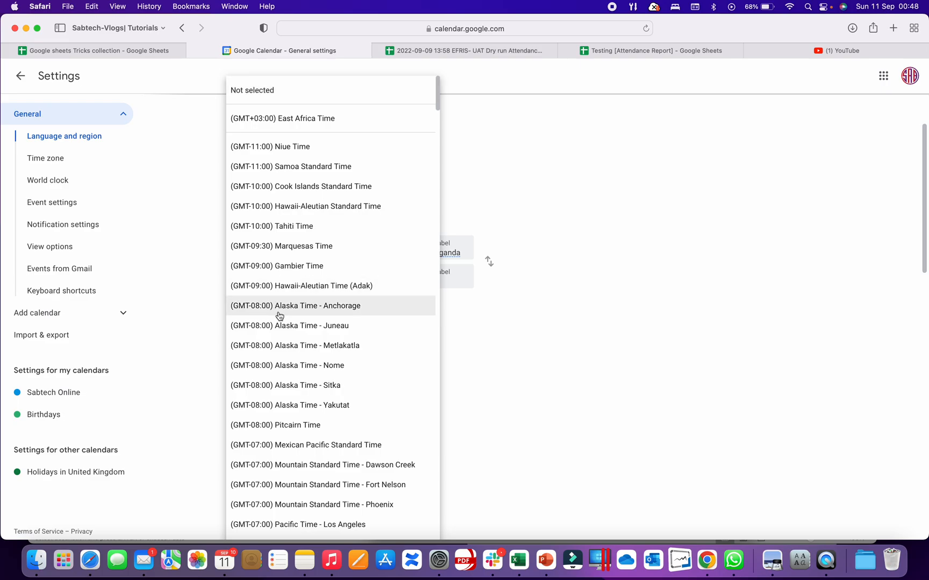
scroll(295, 356, down, 2)
scroll(295, 358, down, 1)
scroll(295, 357, up, 3)
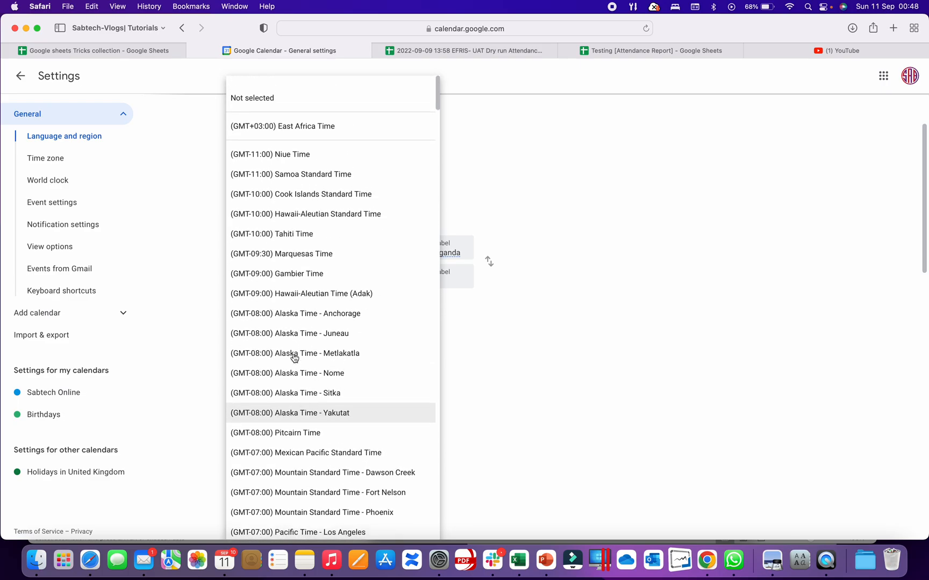
scroll(295, 357, down, 10)
scroll(295, 357, down, 15)
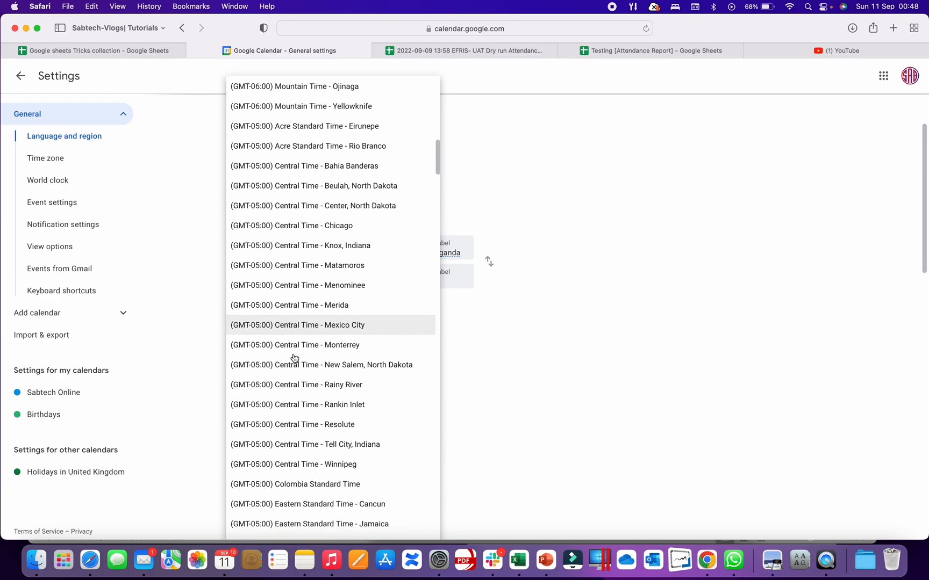
scroll(294, 358, down, 15)
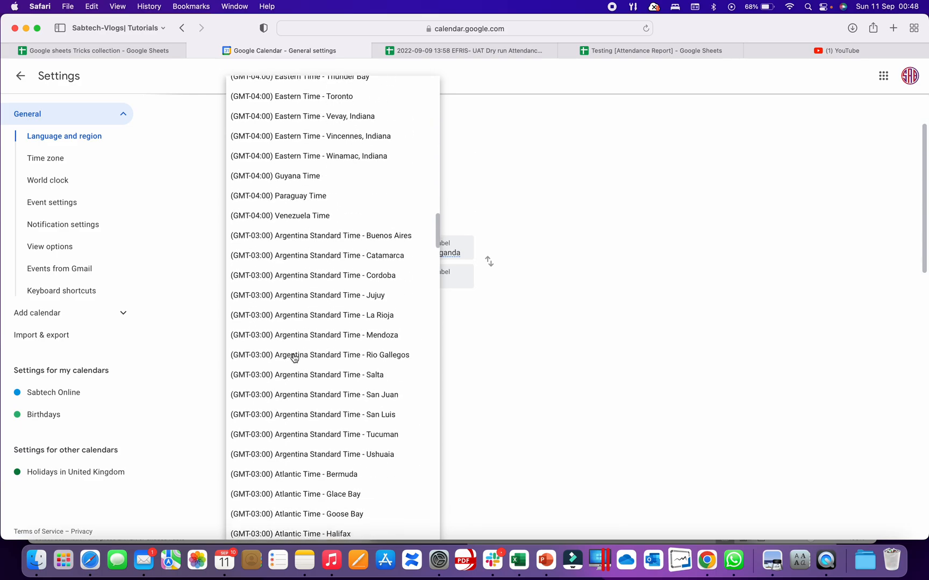
scroll(294, 357, down, 10)
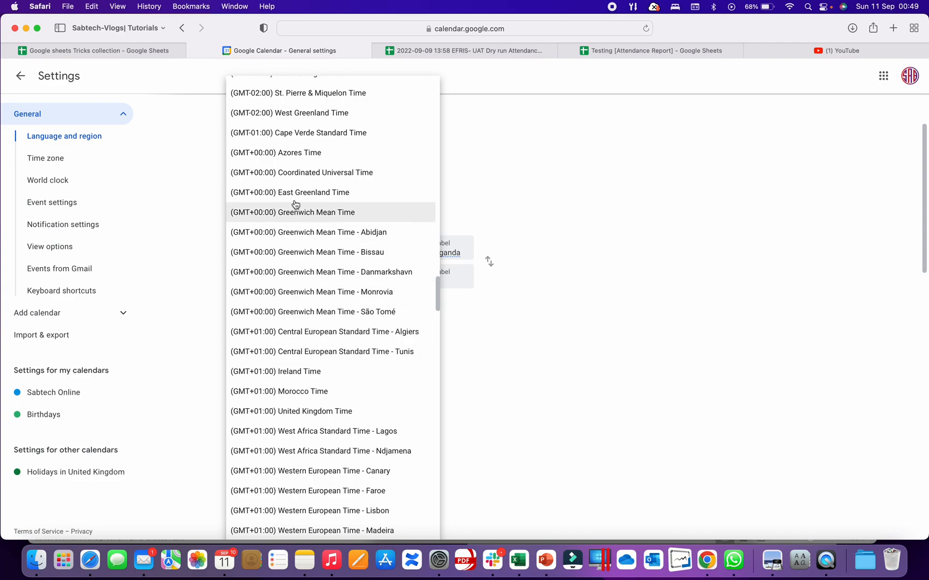
click(307, 433)
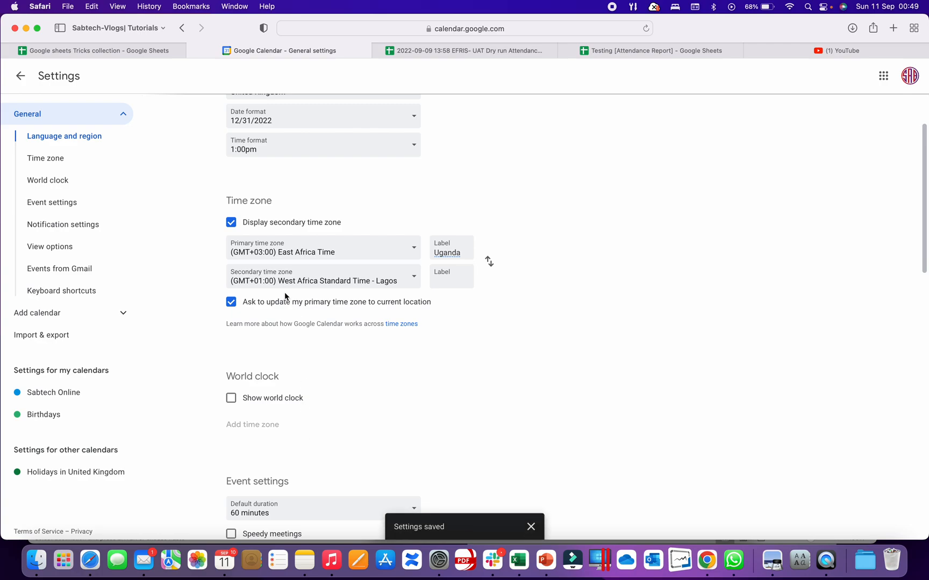
Label the secondary time zone Nigeria and return to the calendar.
text(Nigeria)
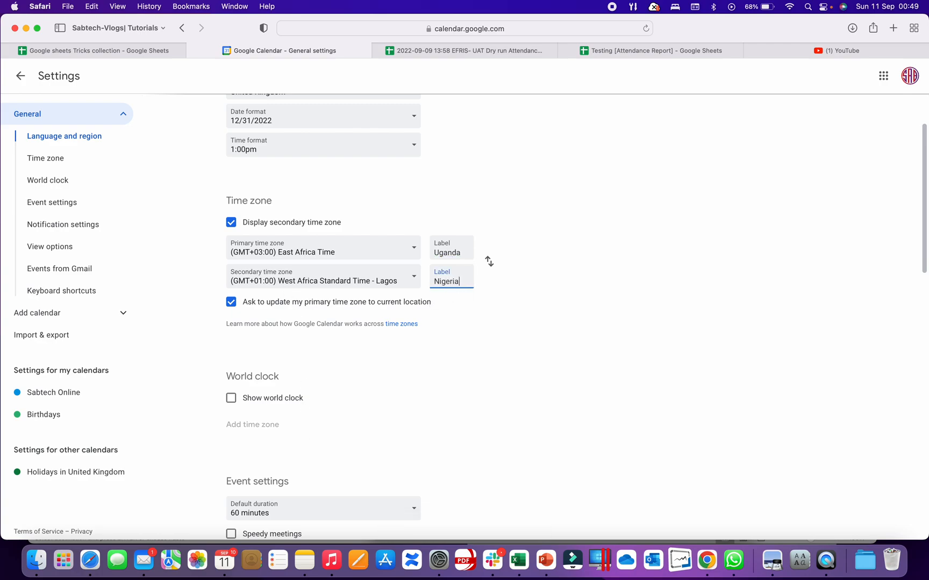
click(544, 271)
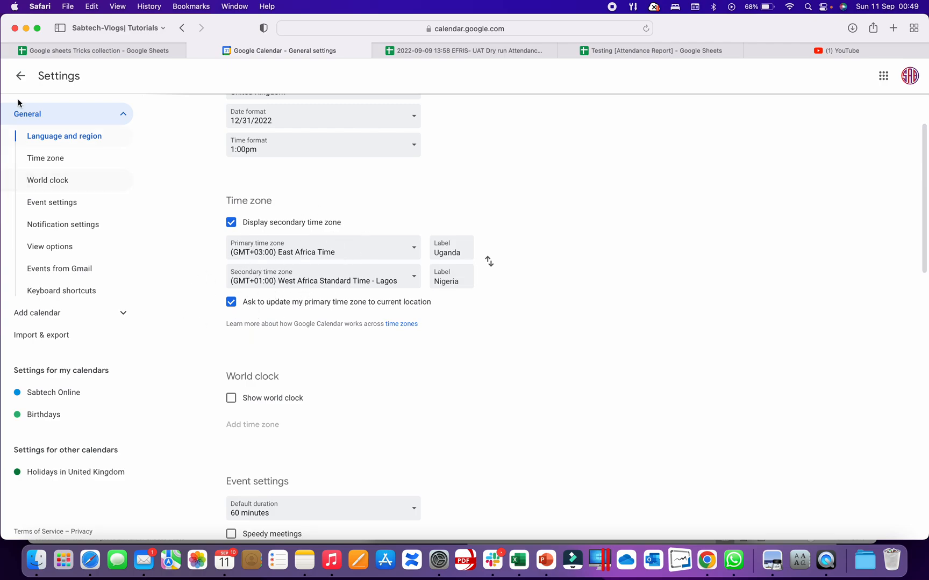
click(21, 78)
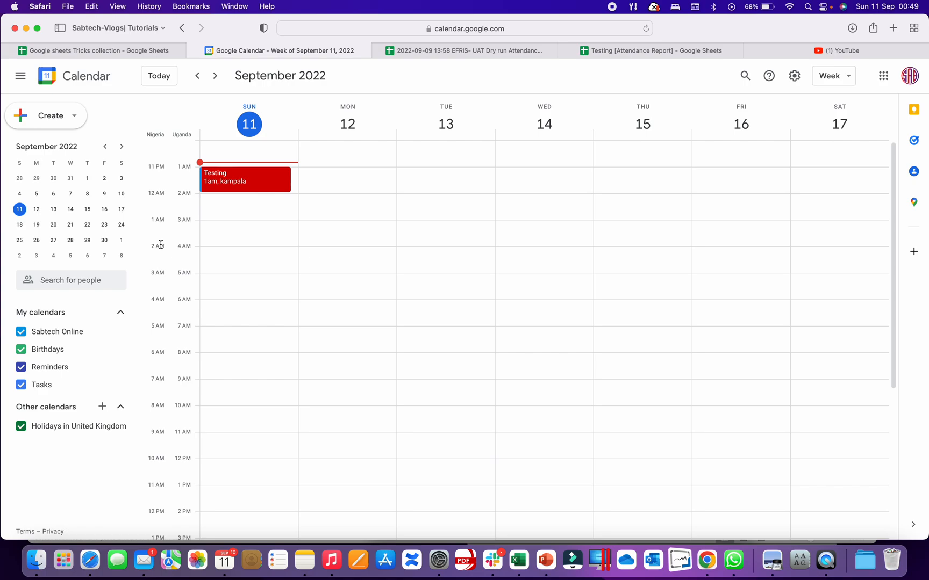
Open the Google Meet call of the Testing event on Sunday, September 11, and allow it to use the camera and microphone.
click(237, 185)
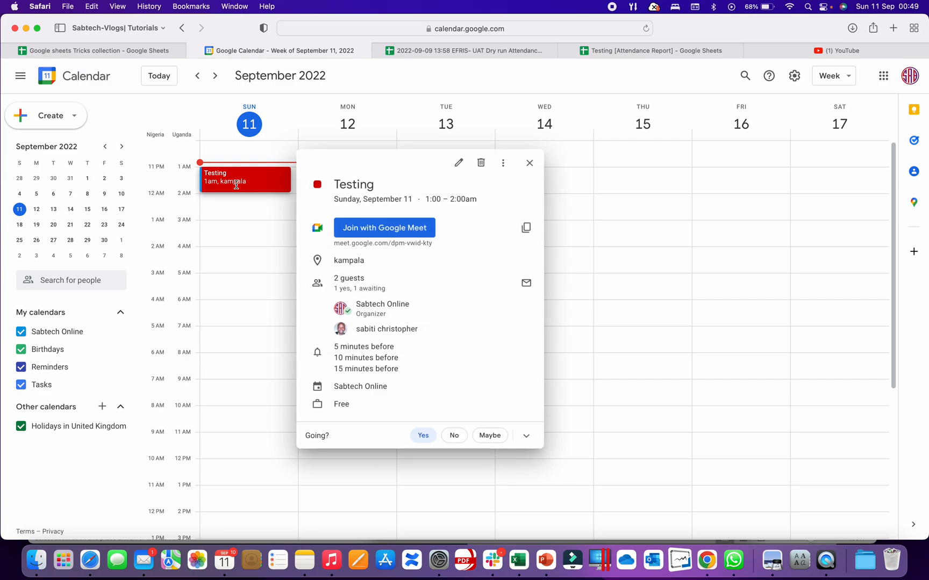
click(371, 232)
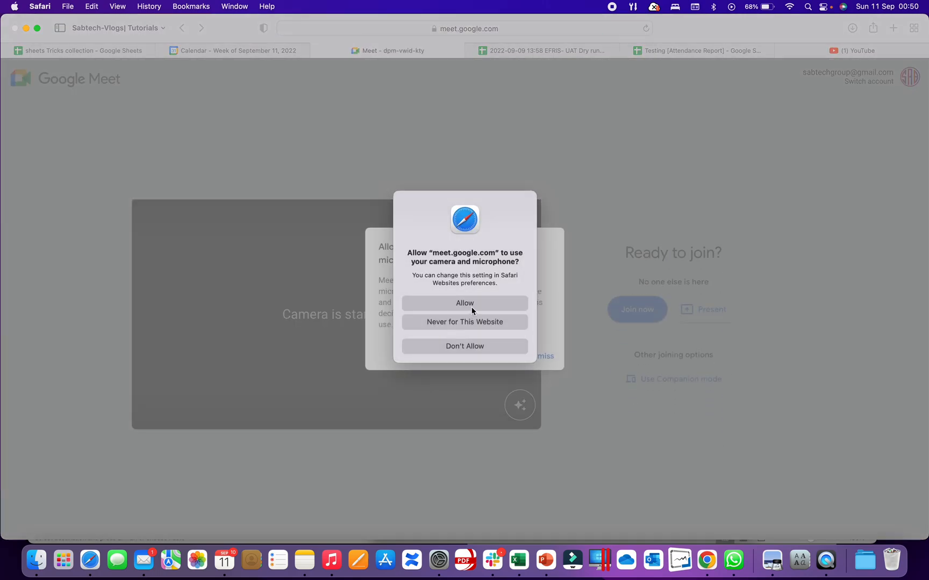
click(466, 303)
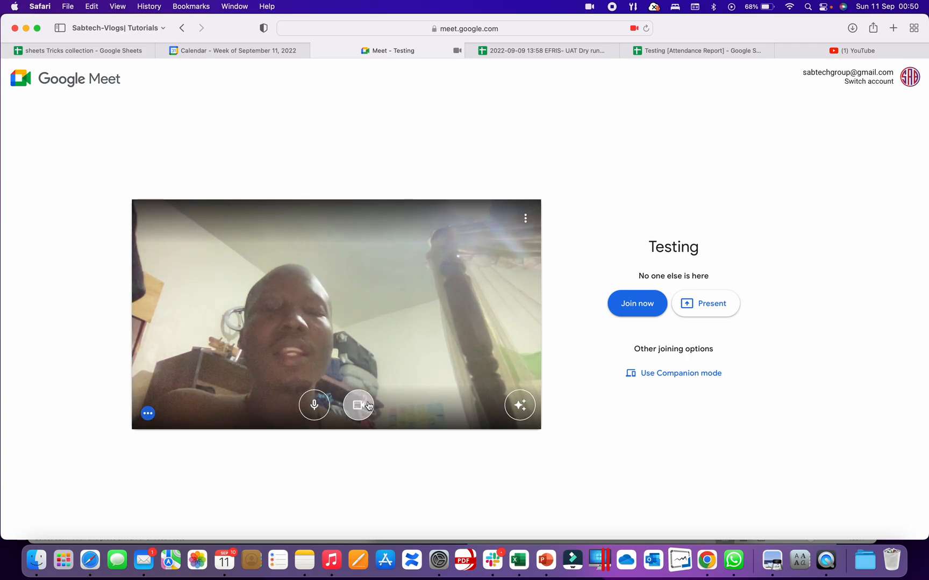
Turn off the camera and microphone and join the Testing meeting.
click(368, 406)
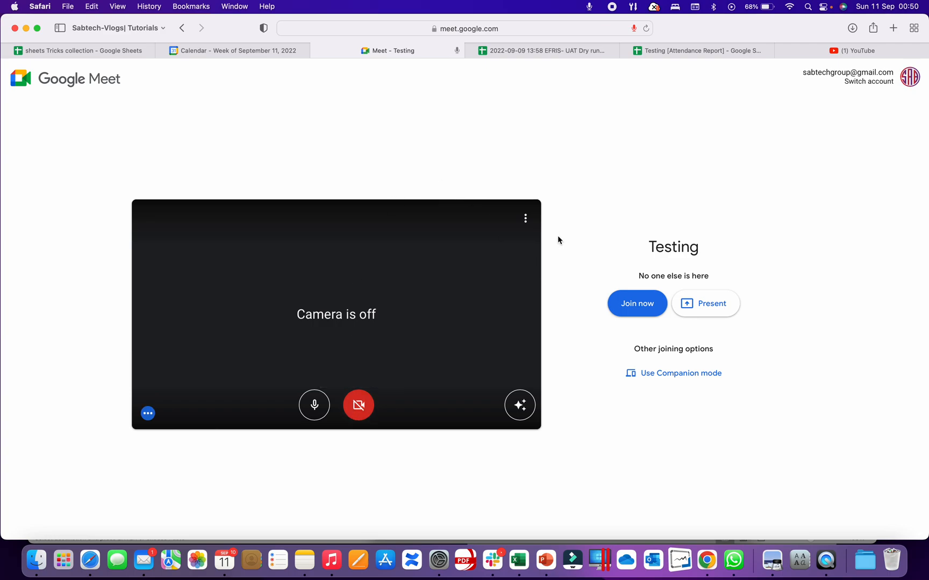
click(315, 406)
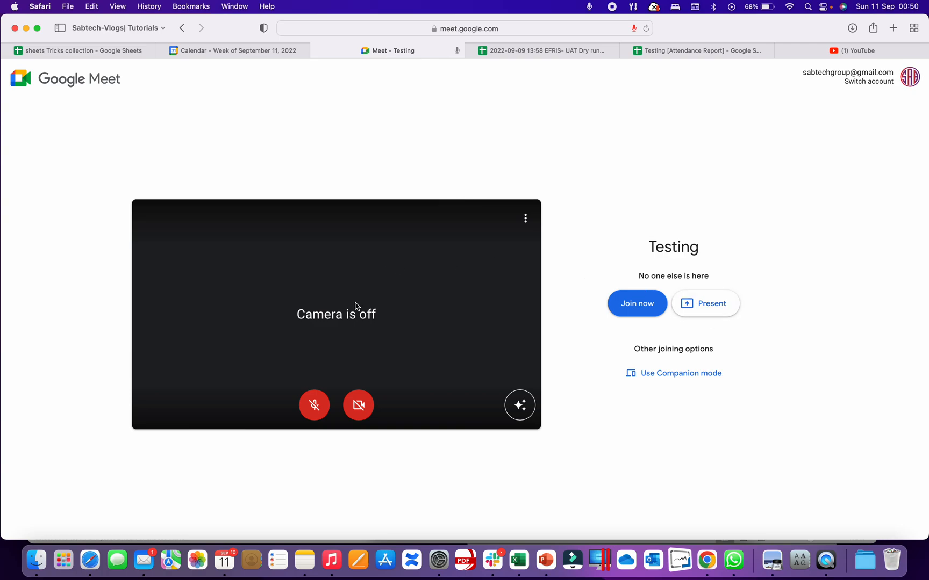
click(634, 312)
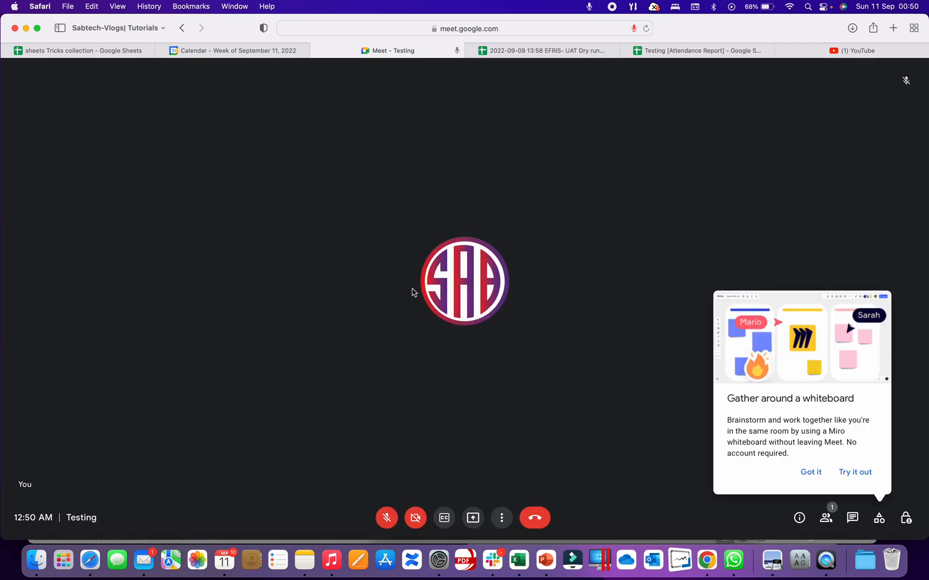
Look through the meeting's people, chat and activities panes and close them.
click(829, 527)
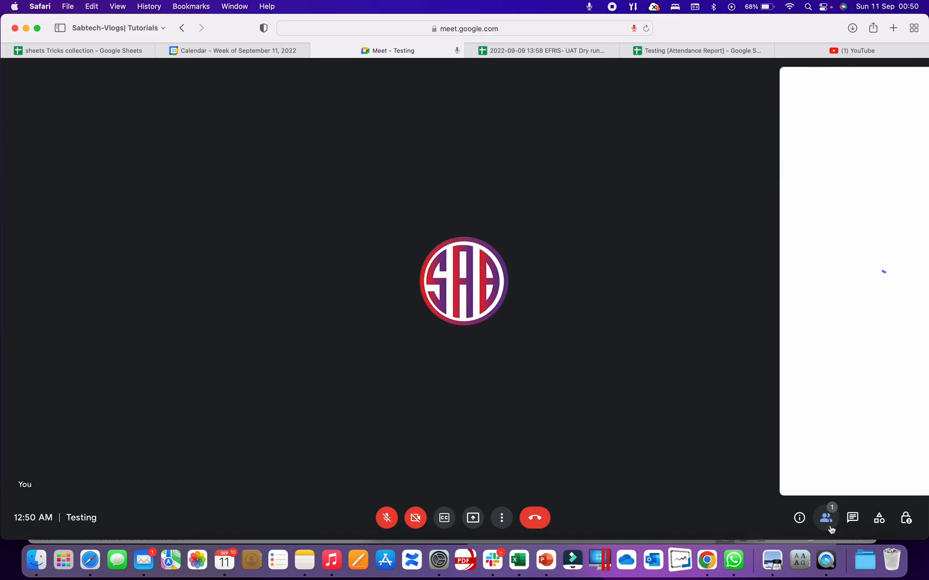
click(854, 519)
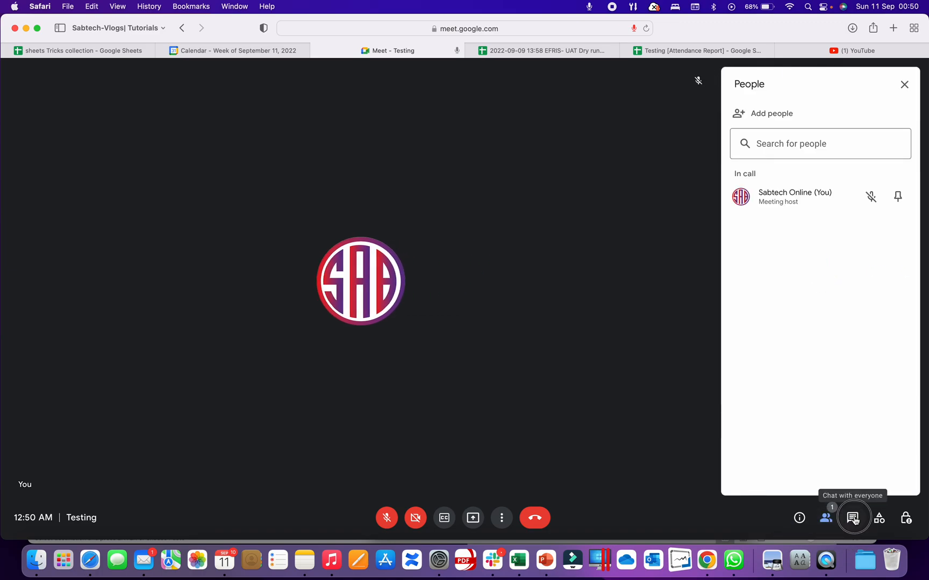
click(880, 518)
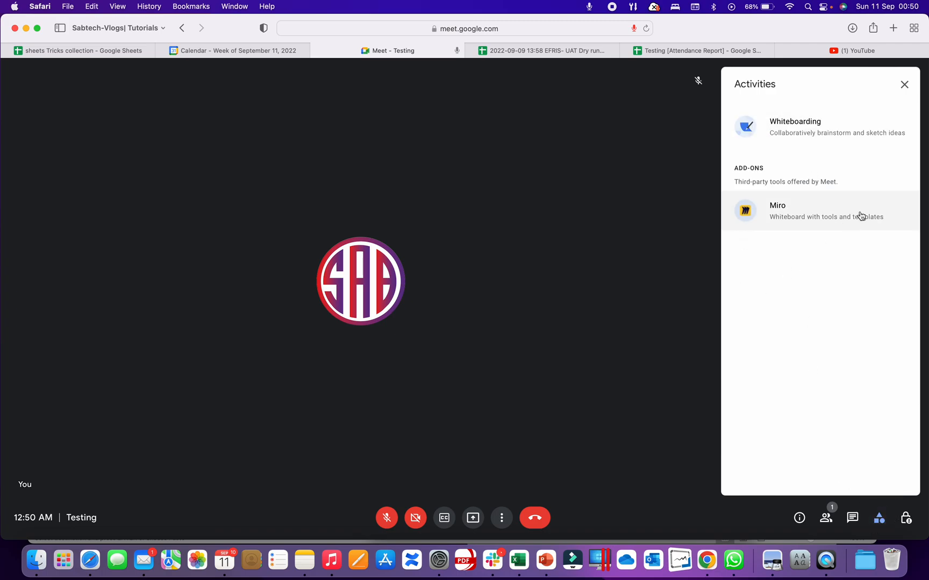
click(905, 85)
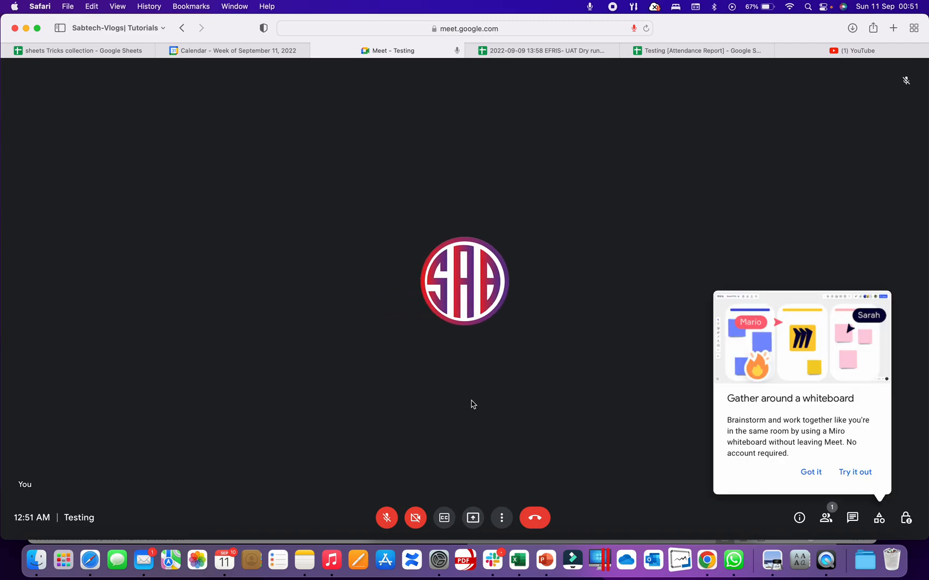
Toggle the microphone on and off again, and turn on captions for the call.
click(386, 519)
click(387, 519)
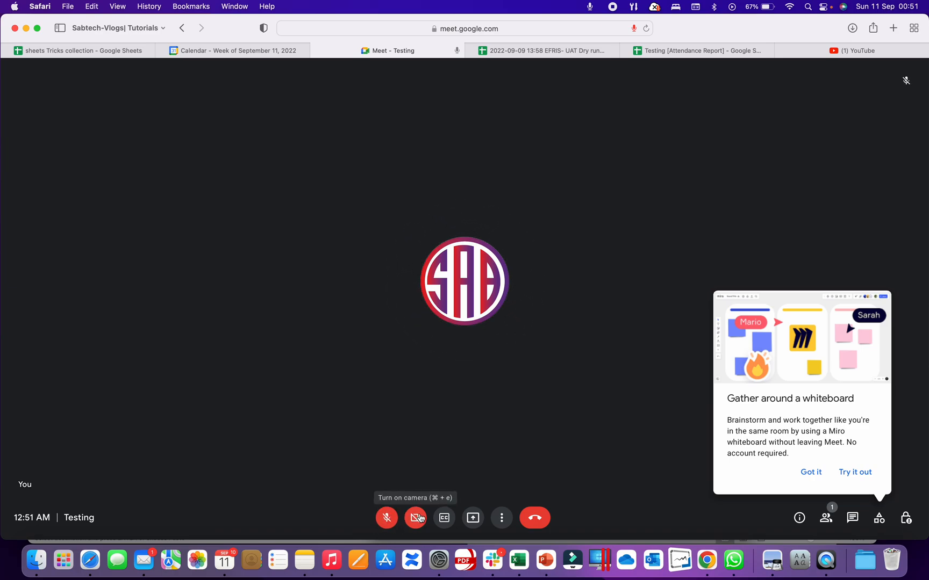
click(444, 518)
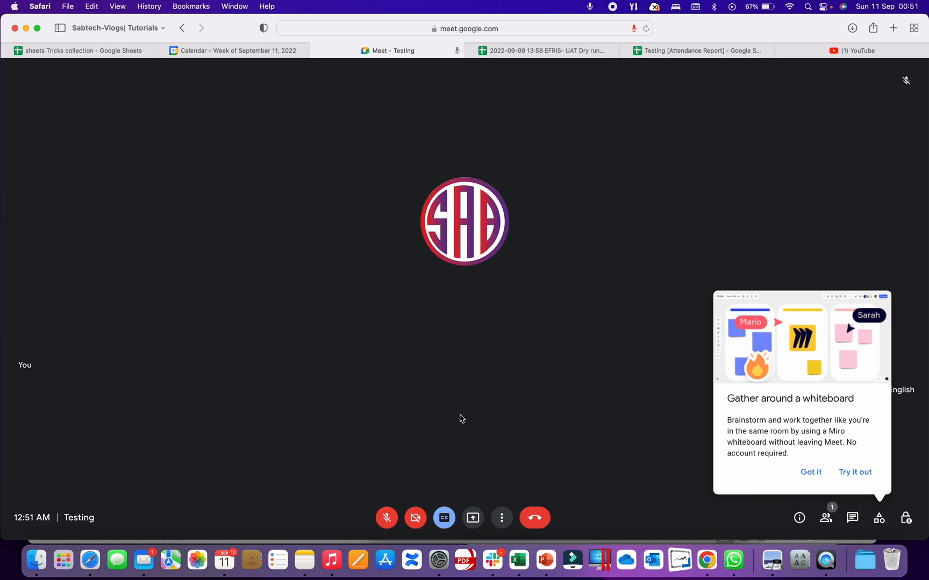
Present the entire screen to the meeting and allow the site to observe it.
click(473, 519)
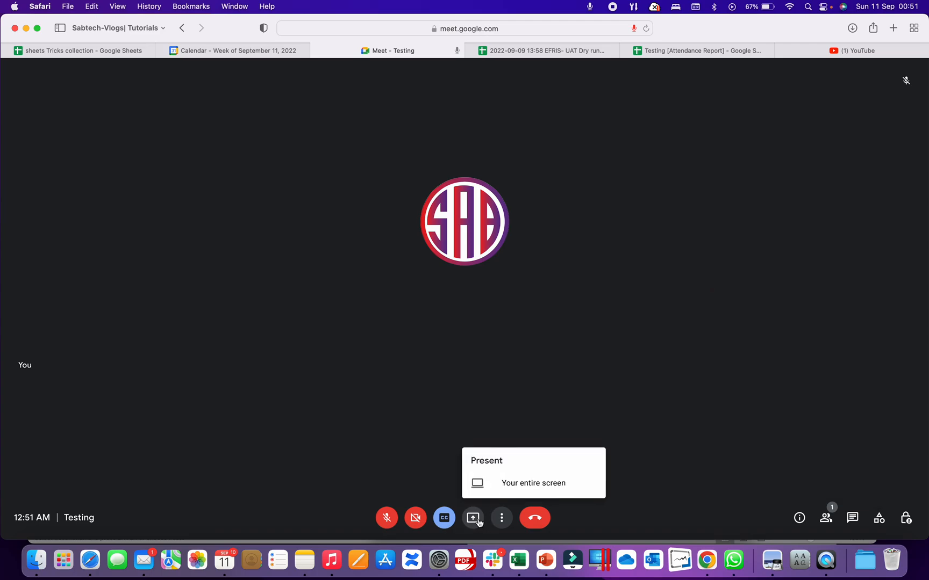
click(522, 493)
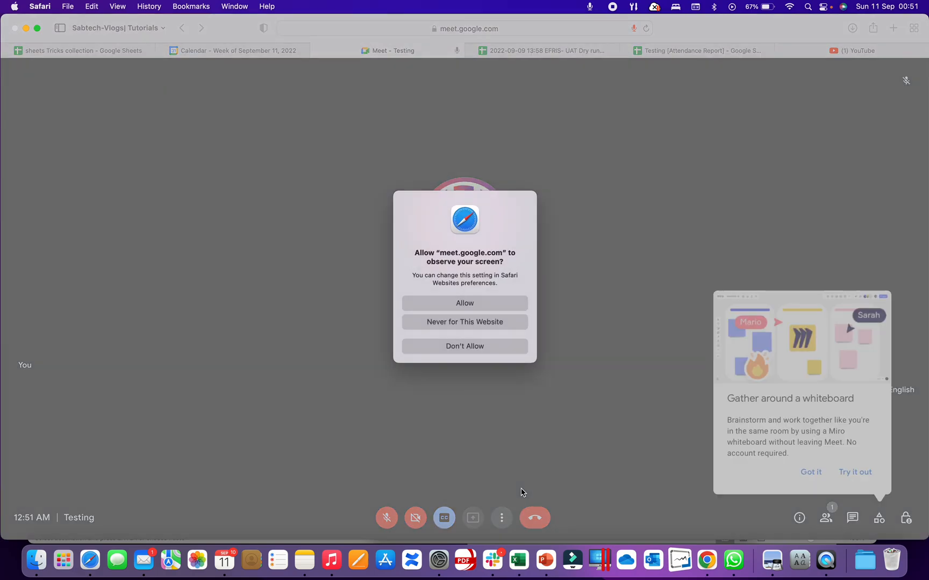
click(475, 307)
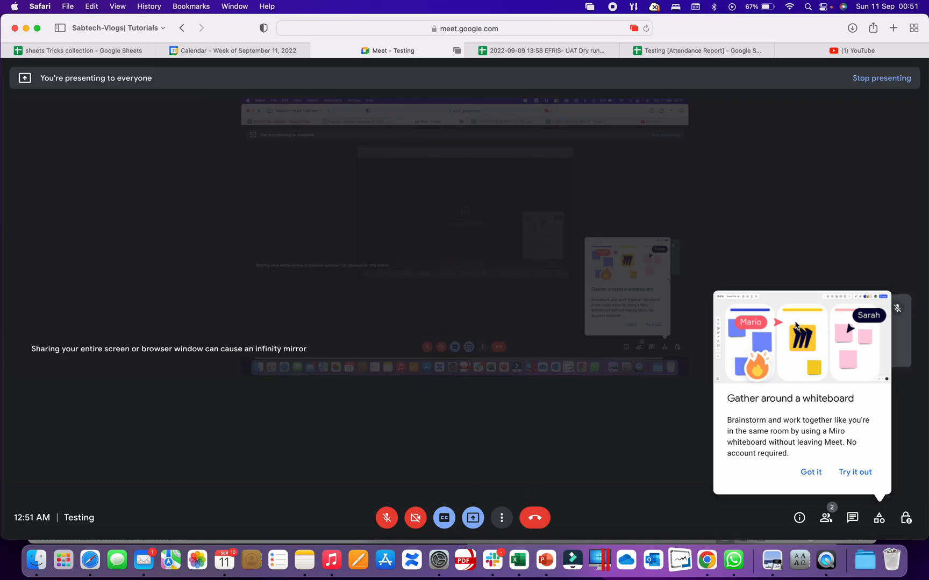
Try out the suggested Miro whiteboard add-on and stop presenting the screen.
click(856, 476)
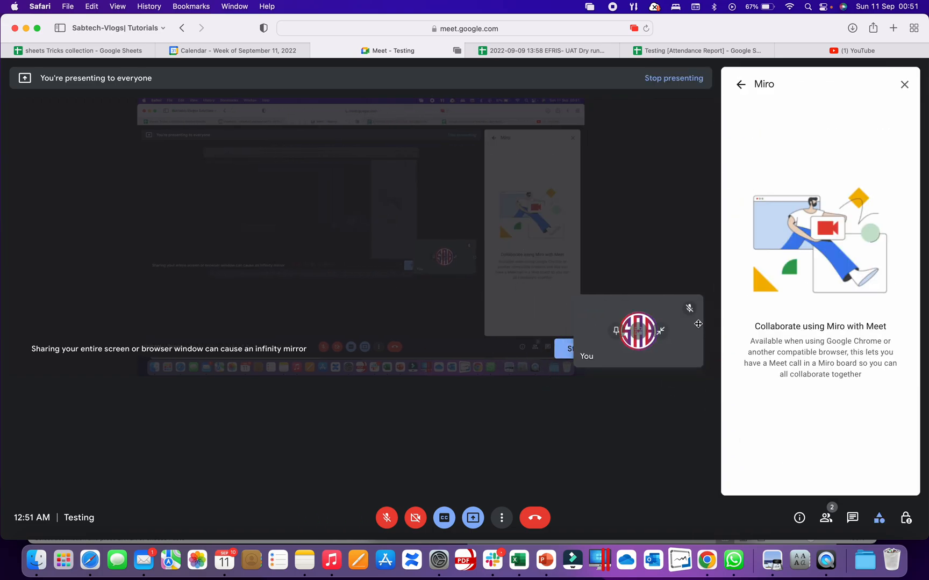
click(473, 518)
click(532, 482)
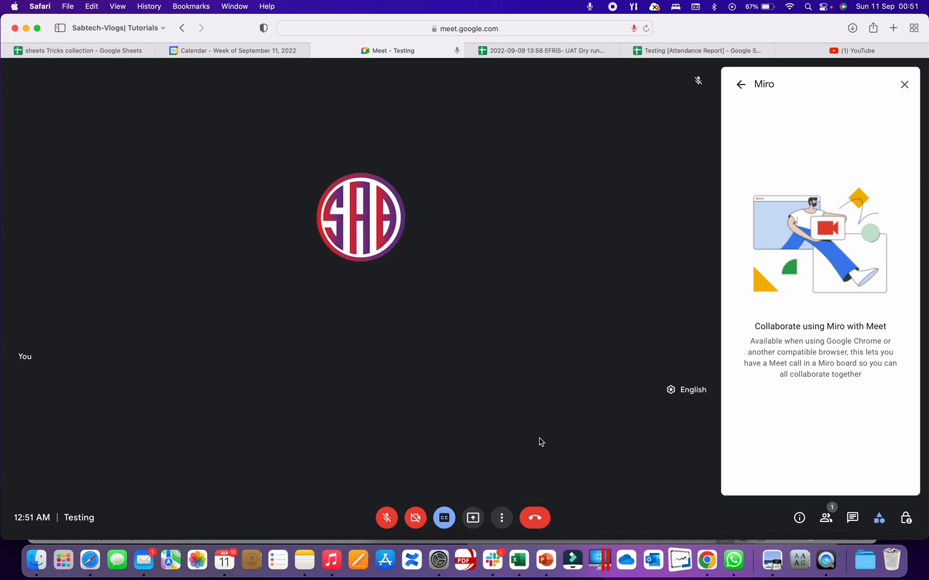
Review the call's additional options and close the Miro add-on pane.
click(503, 520)
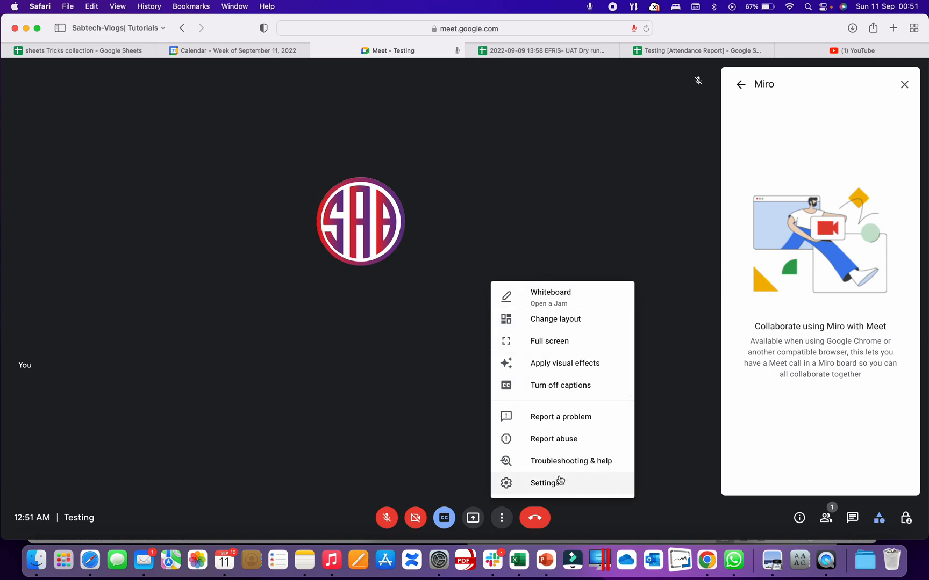
click(670, 504)
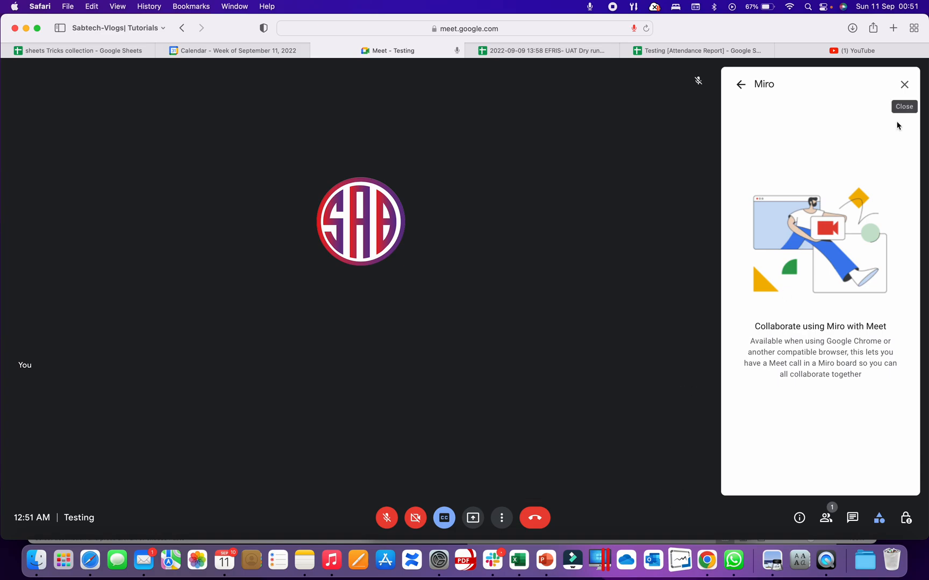
click(904, 84)
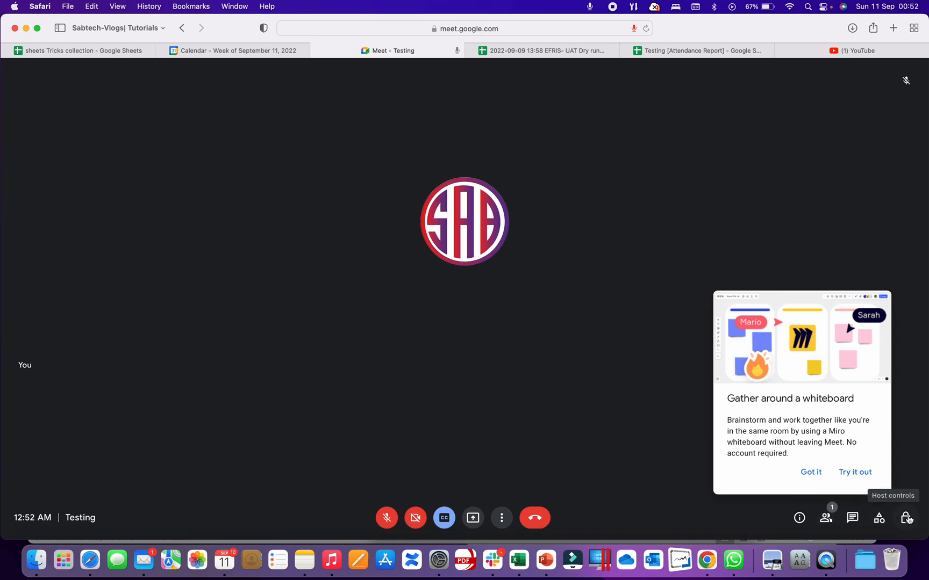
Open the meeting's host controls and turn on host management.
click(907, 519)
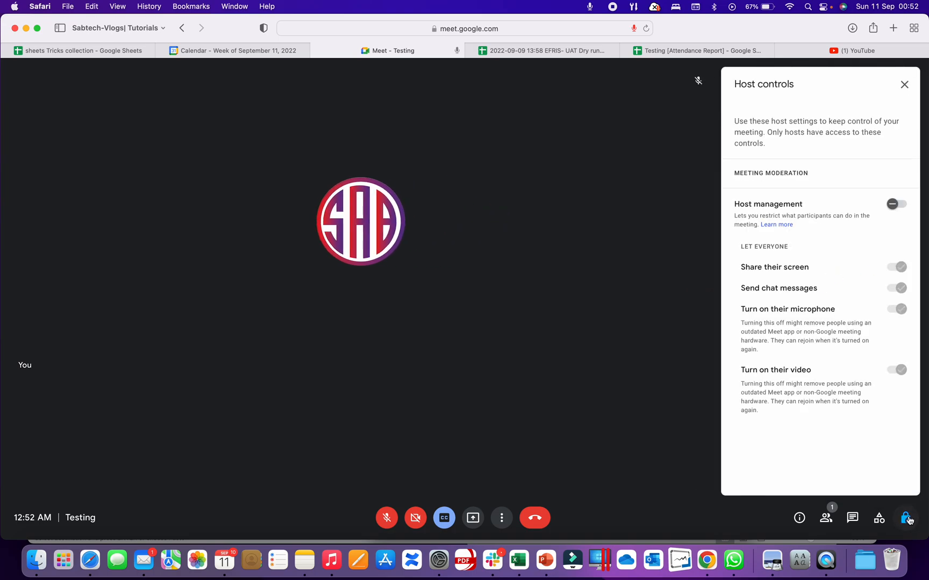
click(909, 520)
click(906, 520)
click(905, 209)
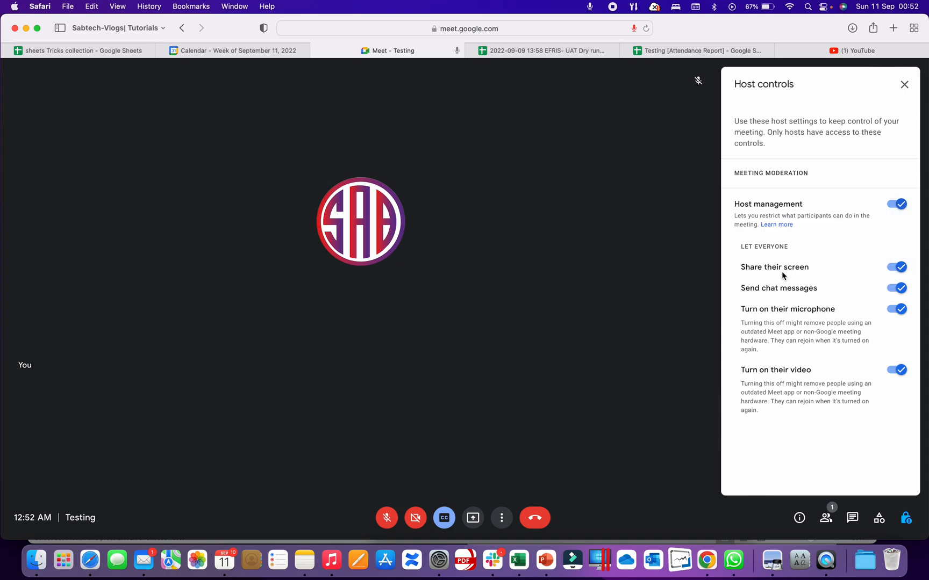
Toggle everyone's microphone and video permissions off and on again, and try switching off host management.
click(895, 311)
click(901, 310)
click(893, 375)
click(896, 371)
click(899, 205)
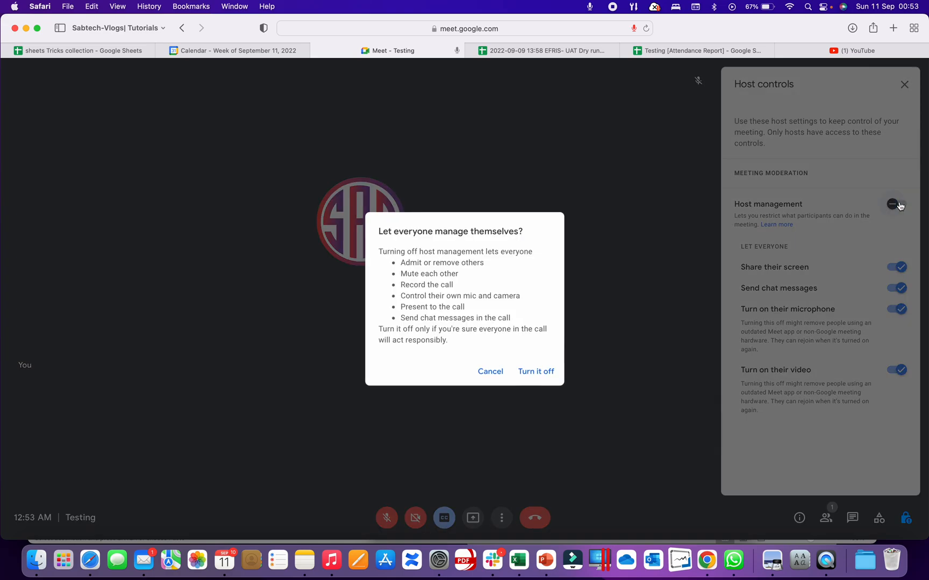
click(899, 206)
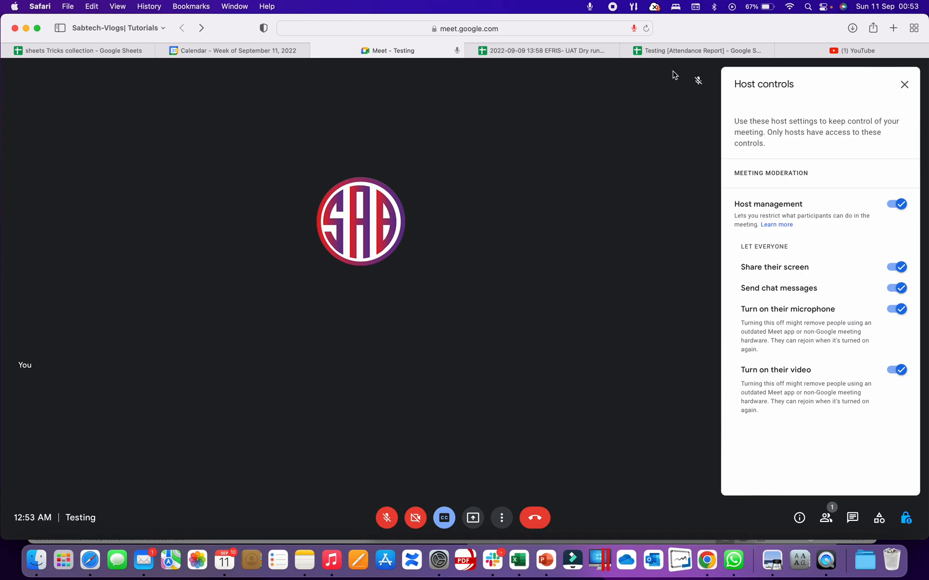
Switch to the Testing attendance report spreadsheet and look over its attendee columns, from First name to Time exited.
click(706, 48)
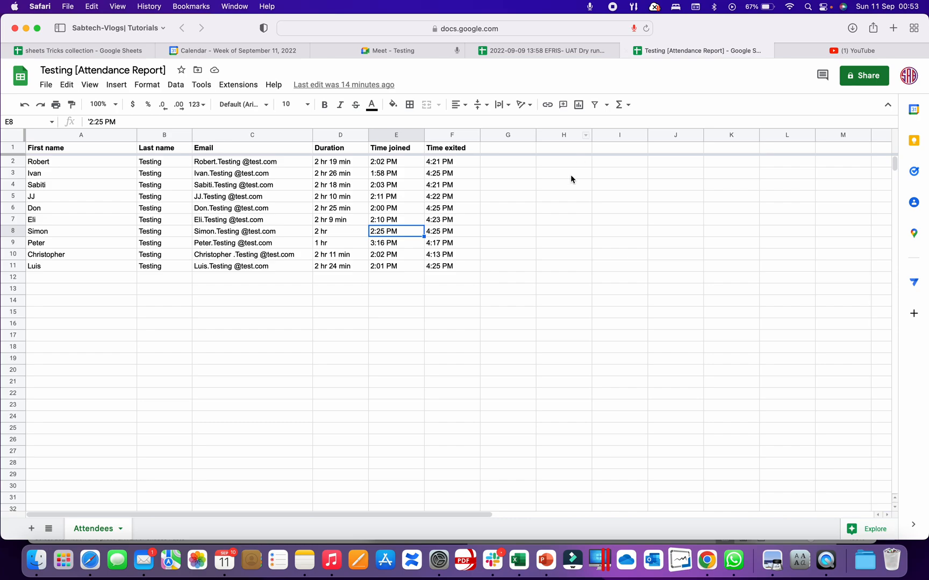
click(417, 173)
drag(80, 135, 456, 166)
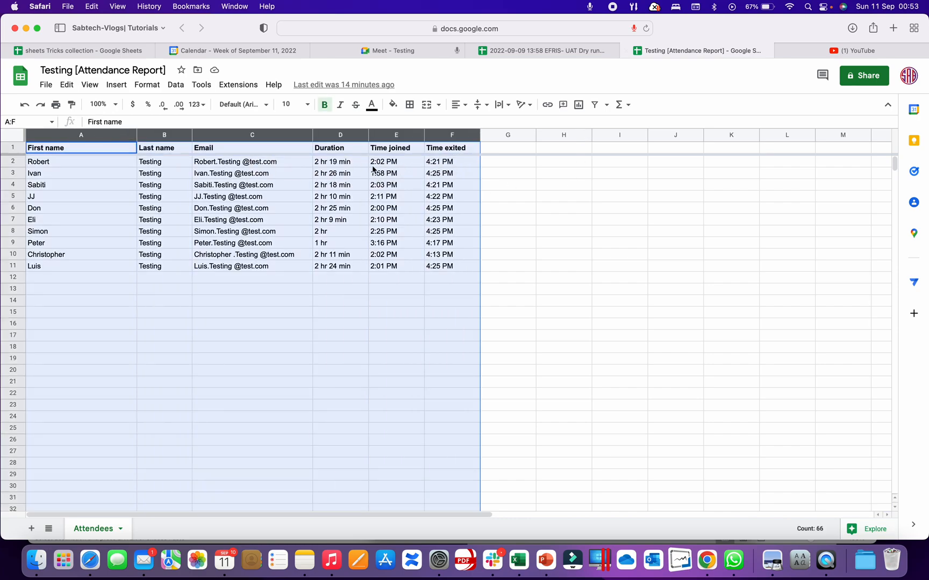
click(283, 192)
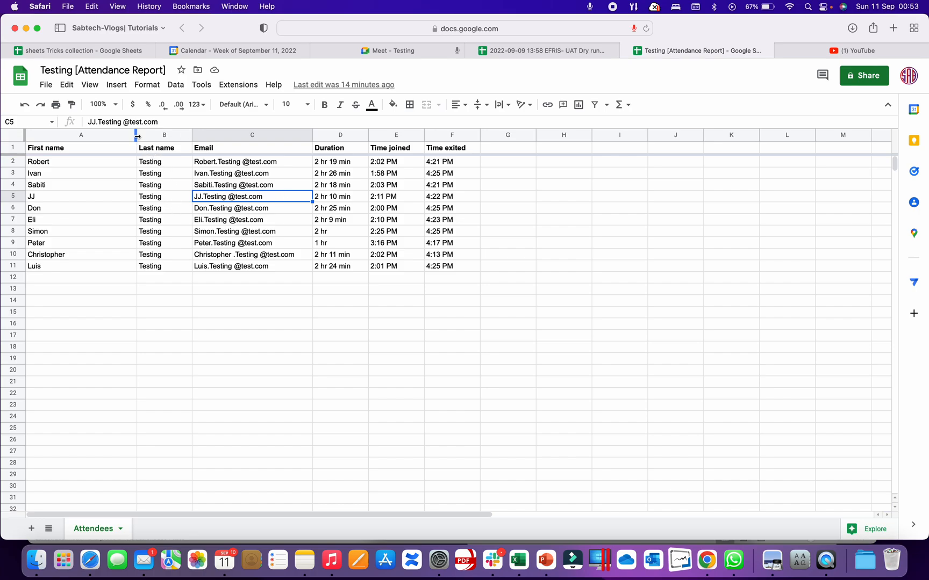
Examine each attendee's duration, time joined and time exited by highlighting those columns' entries in the attendance report.
click(336, 165)
drag(336, 165, 329, 269)
drag(390, 164, 391, 270)
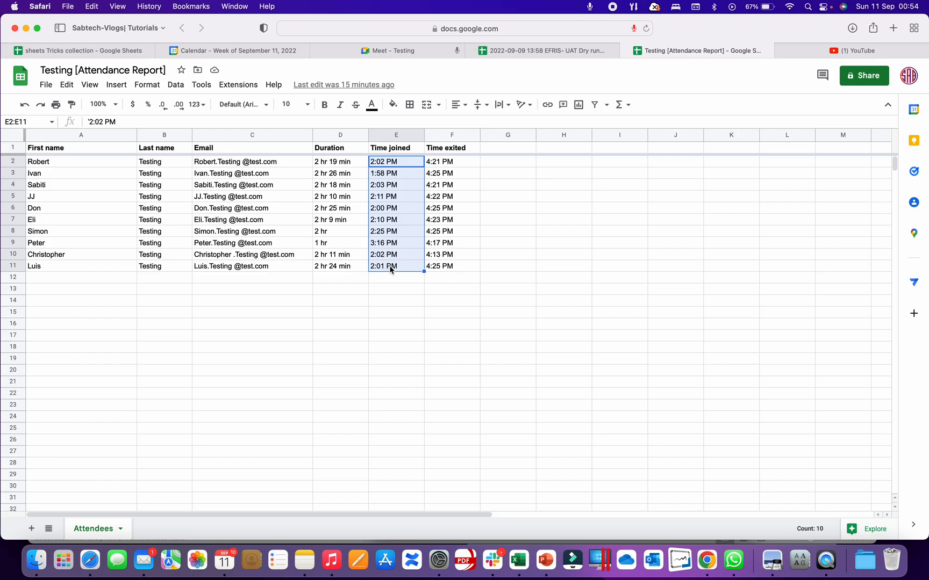
drag(450, 167, 452, 260)
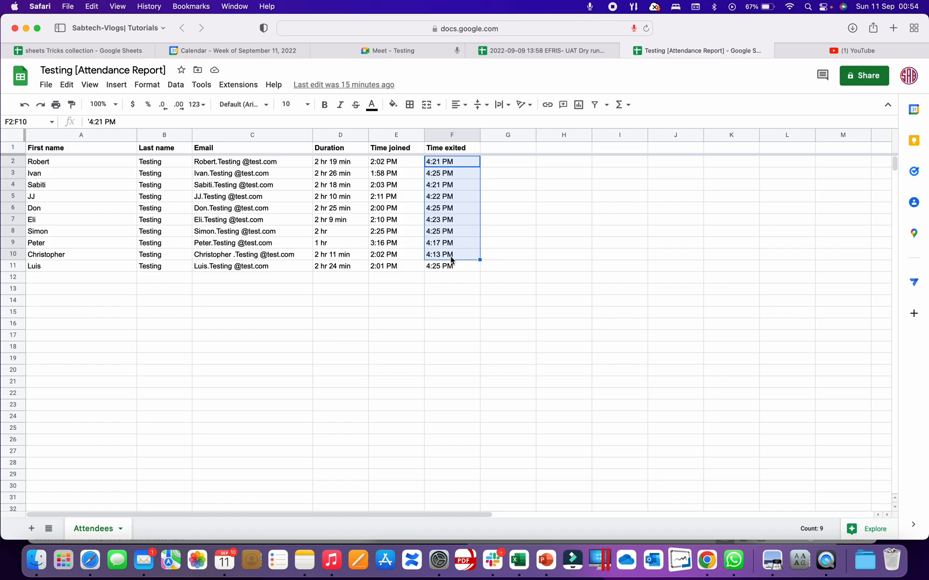
scroll(450, 259, right, 5)
scroll(451, 259, left, 5)
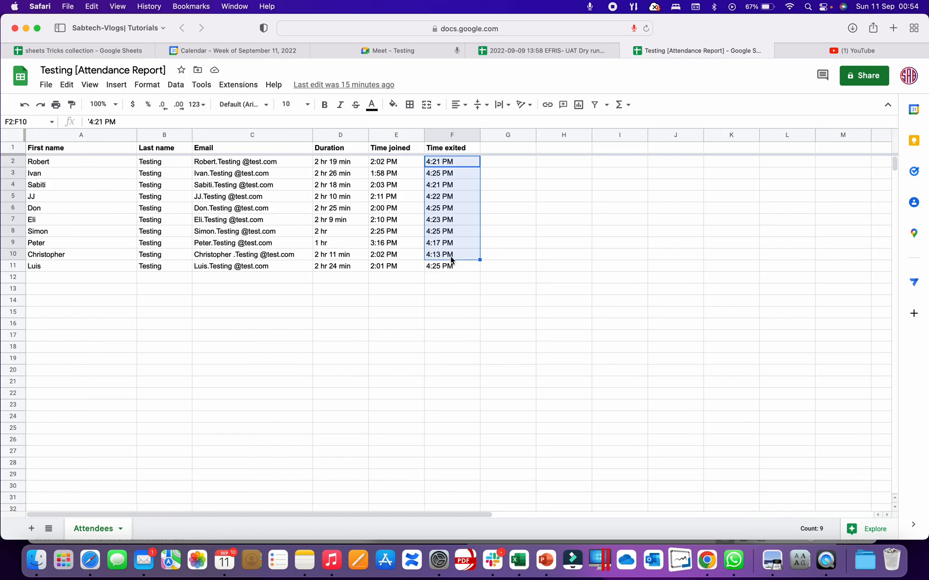
Go over the attendance report again, highlighting the attendee names and emails, then the durations and join and exit times.
click(203, 211)
drag(54, 154, 191, 259)
click(239, 149)
drag(239, 149, 267, 271)
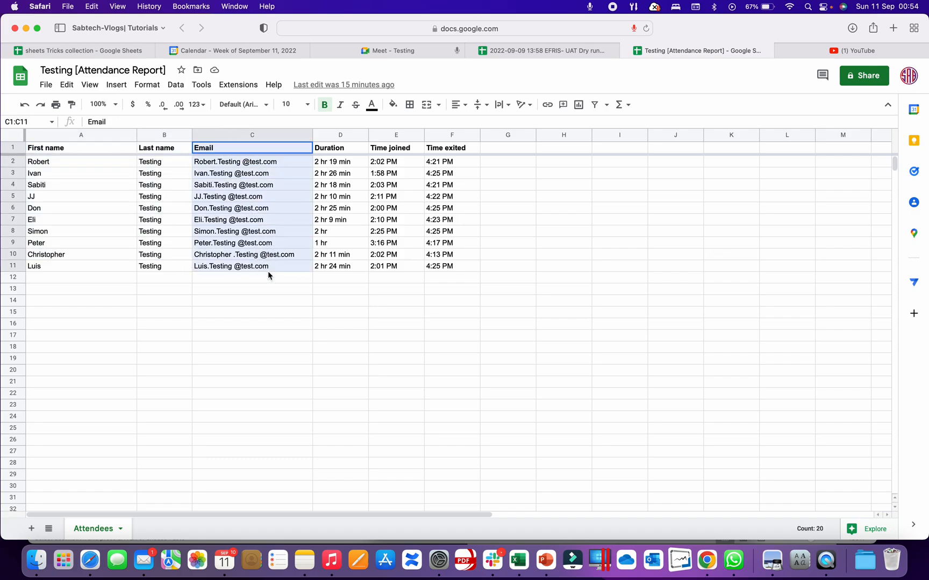
drag(358, 170, 356, 269)
drag(386, 184, 476, 245)
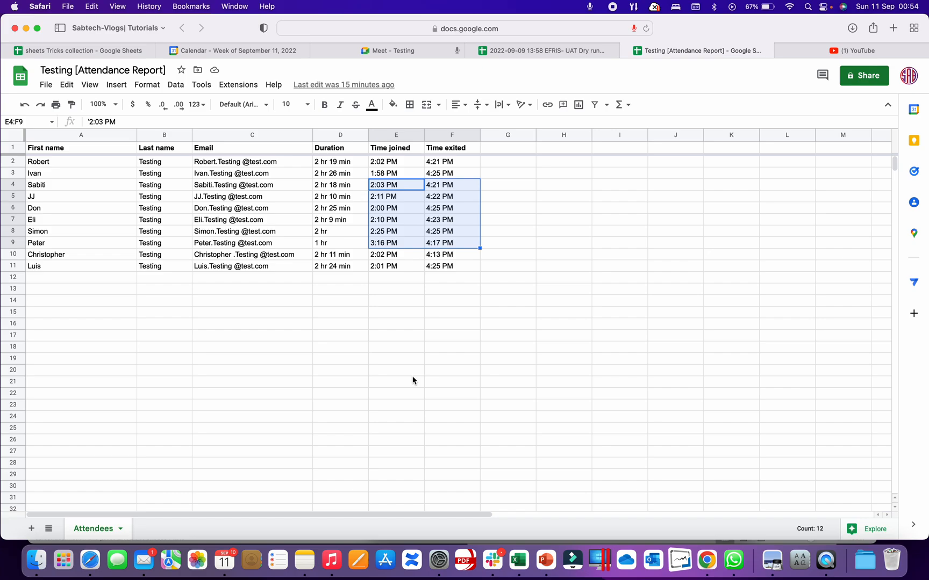
Return to the Google Calendar week view by way of the Meet call and close the Testing event's details.
click(412, 50)
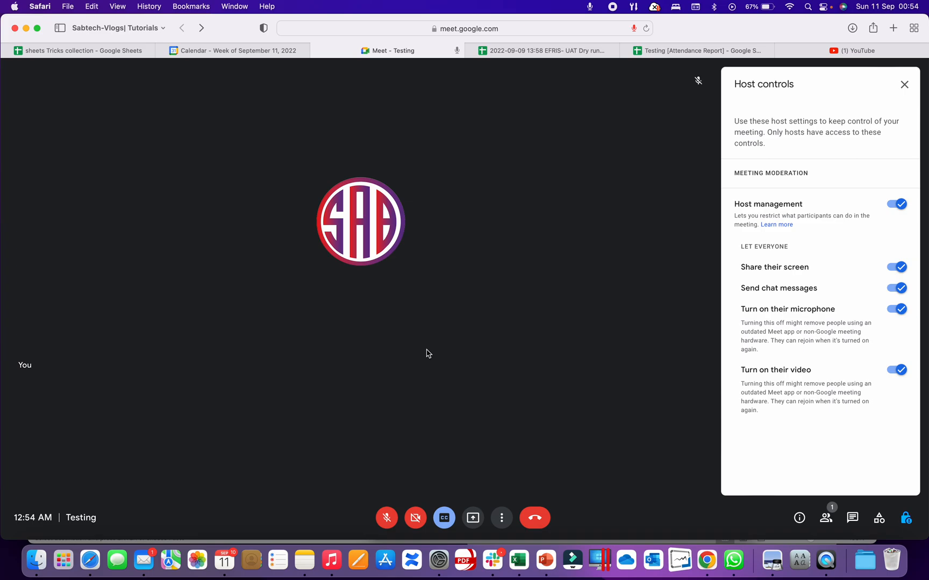
click(255, 50)
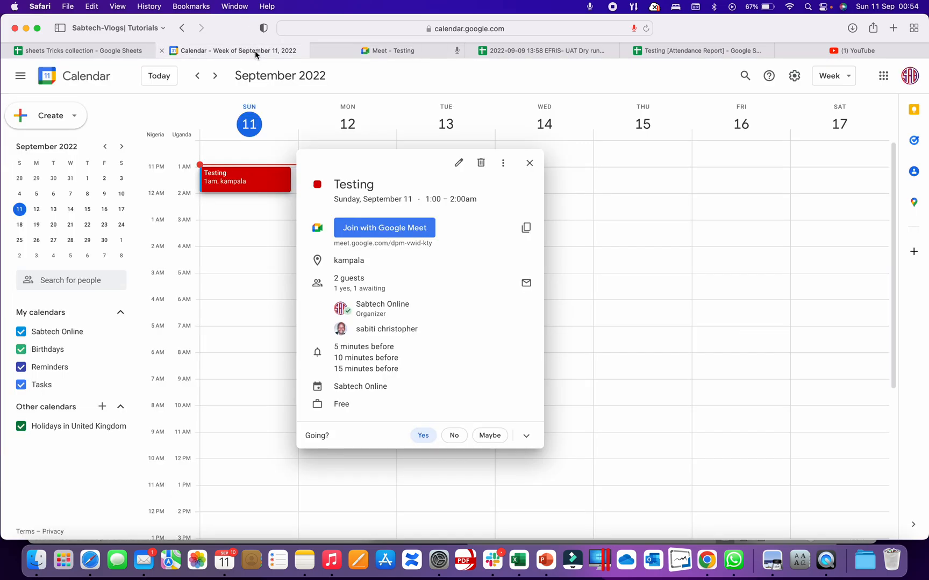
click(530, 163)
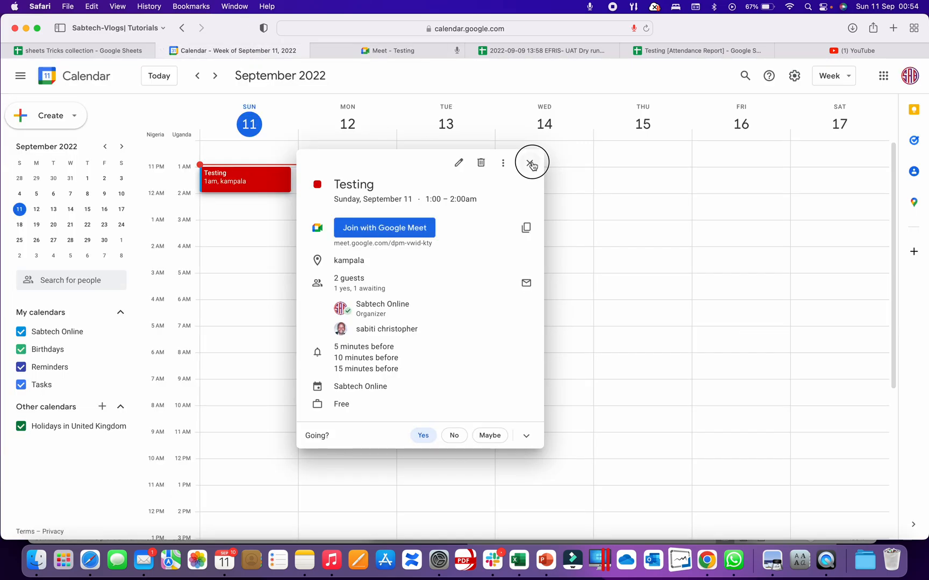